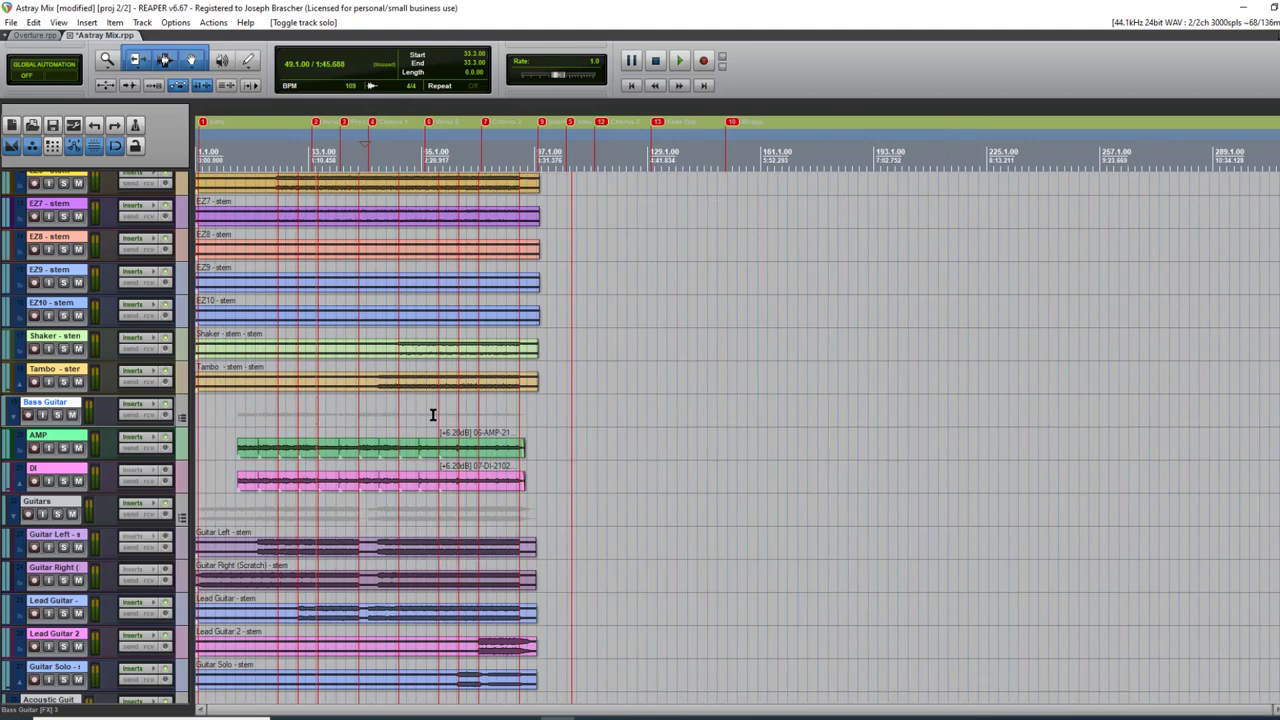
Zoom the arrange view horizontally so bars 1–37 fill the timeline.
{"action": "scroll", "coordinate": [433, 414], "scroll_direction": "up", "scroll_amount": 2}
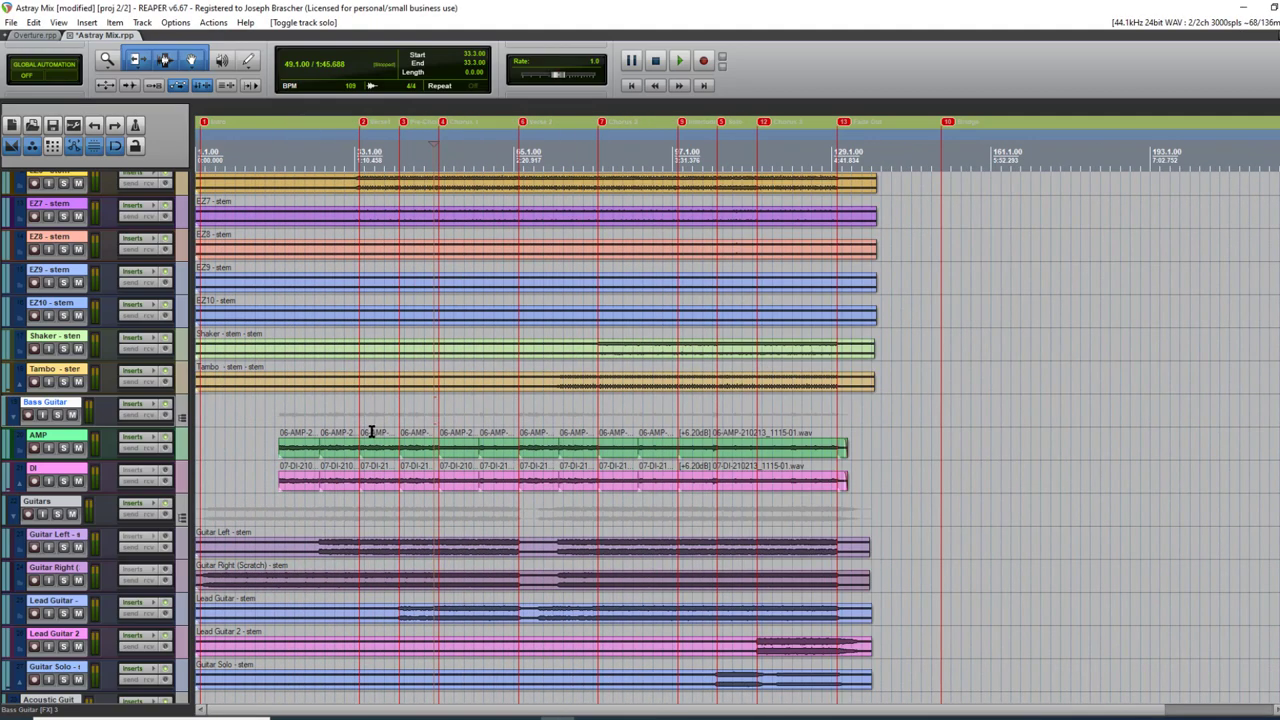
{"action": "scroll", "coordinate": [372, 426], "scroll_direction": "up", "scroll_amount": 2}
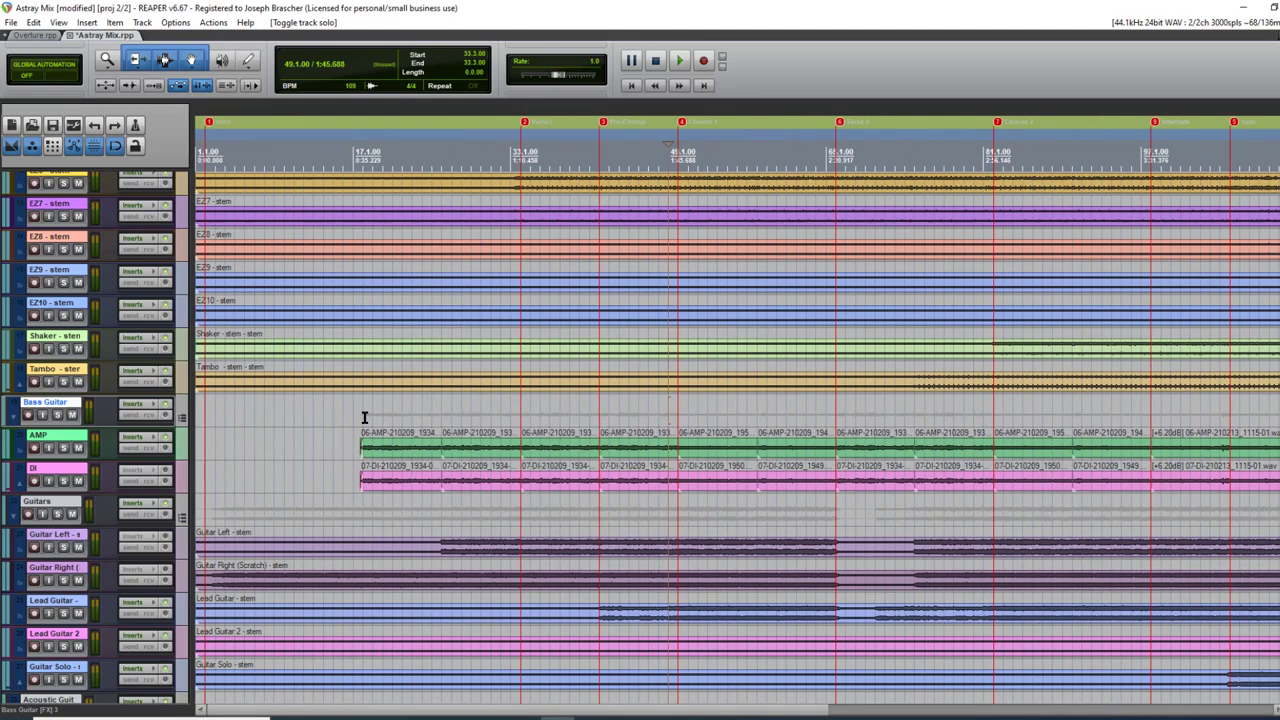
{"action": "scroll", "coordinate": [420, 450], "scroll_direction": "up", "scroll_amount": 3}
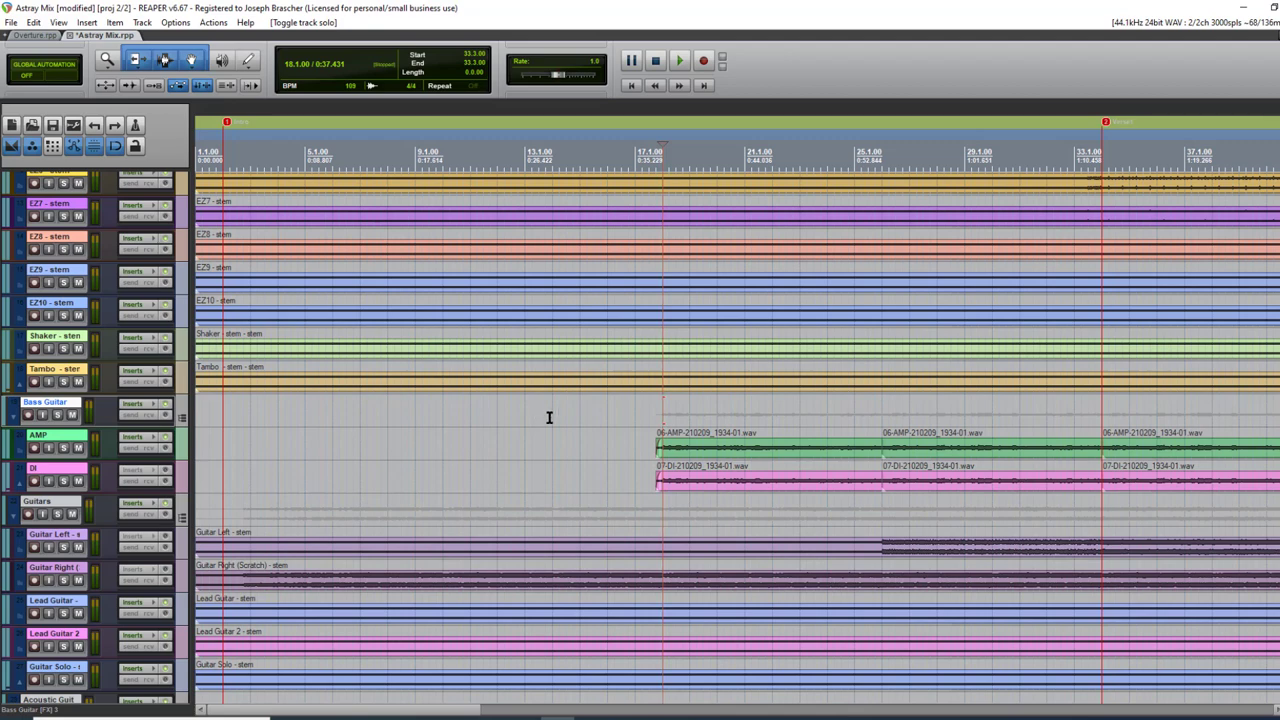
Play the mix from bar 18 for a few seconds, then stop.
{"action": "scroll", "coordinate": [535, 420], "scroll_direction": "down", "scroll_amount": 4}
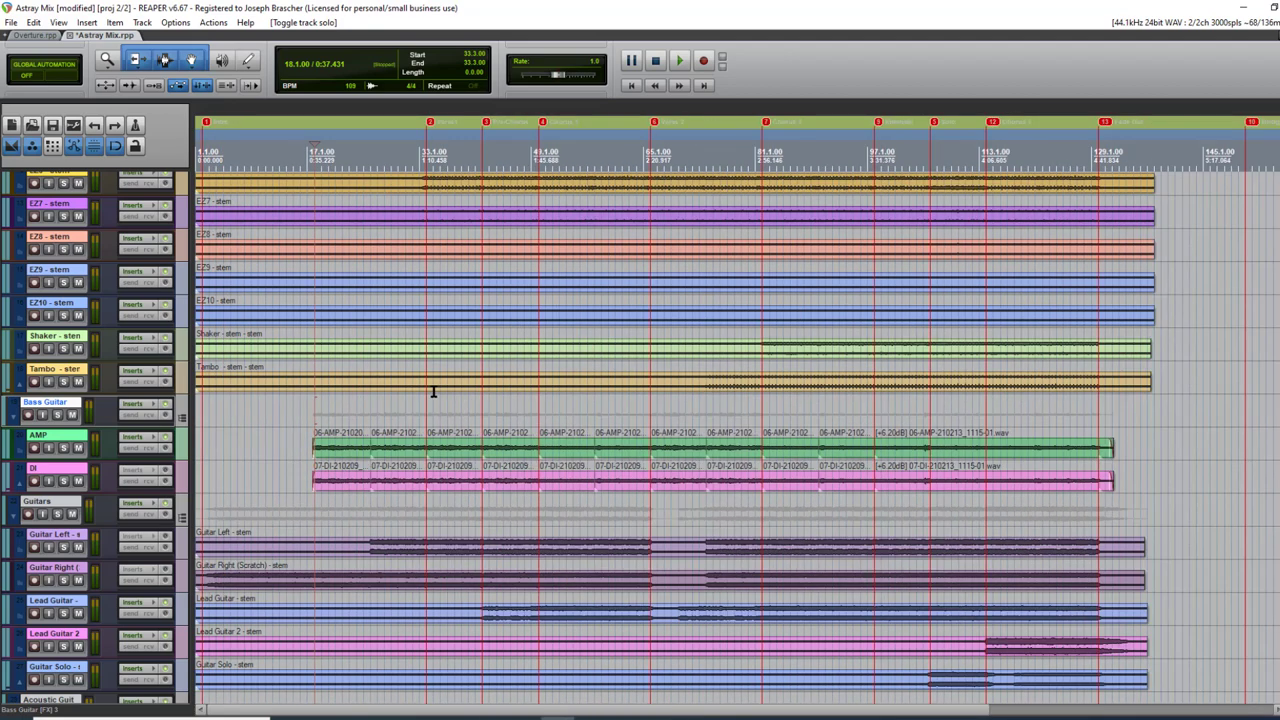
{"action": "left_click", "coordinate": [426, 401]}
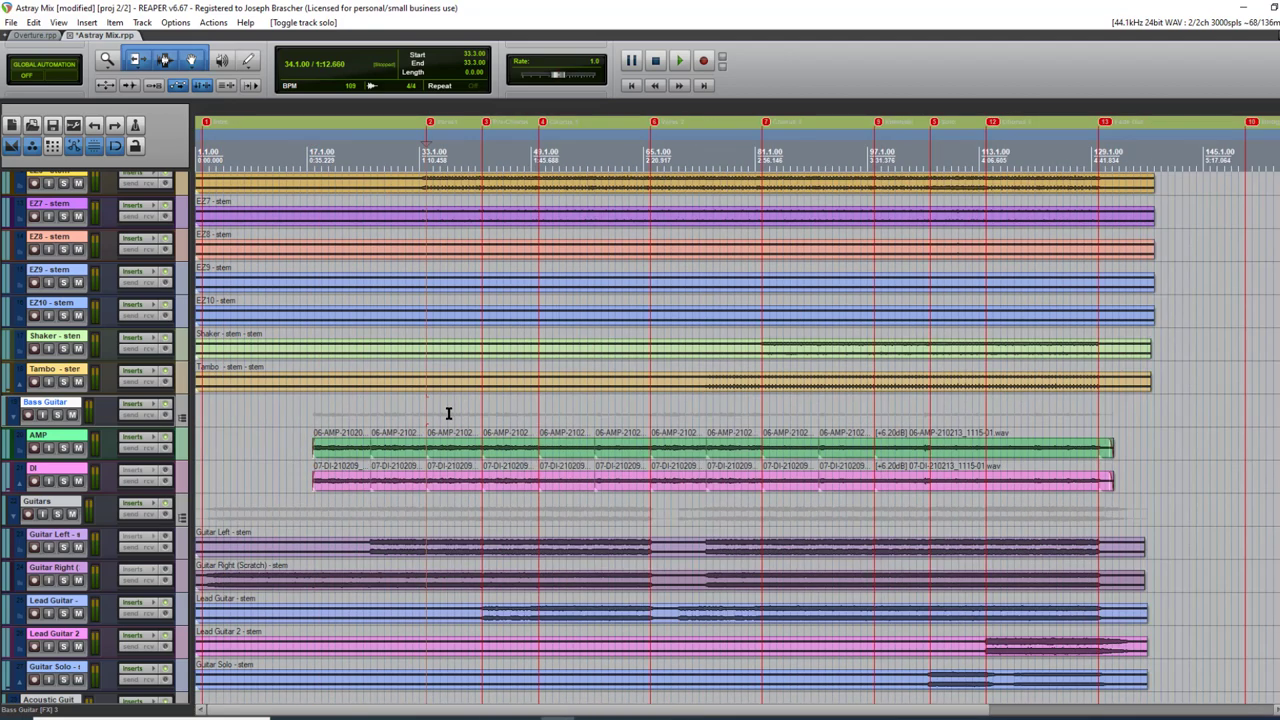
{"action": "scroll", "coordinate": [428, 405], "scroll_direction": "up", "scroll_amount": 2}
{"action": "left_click", "coordinate": [432, 414]}
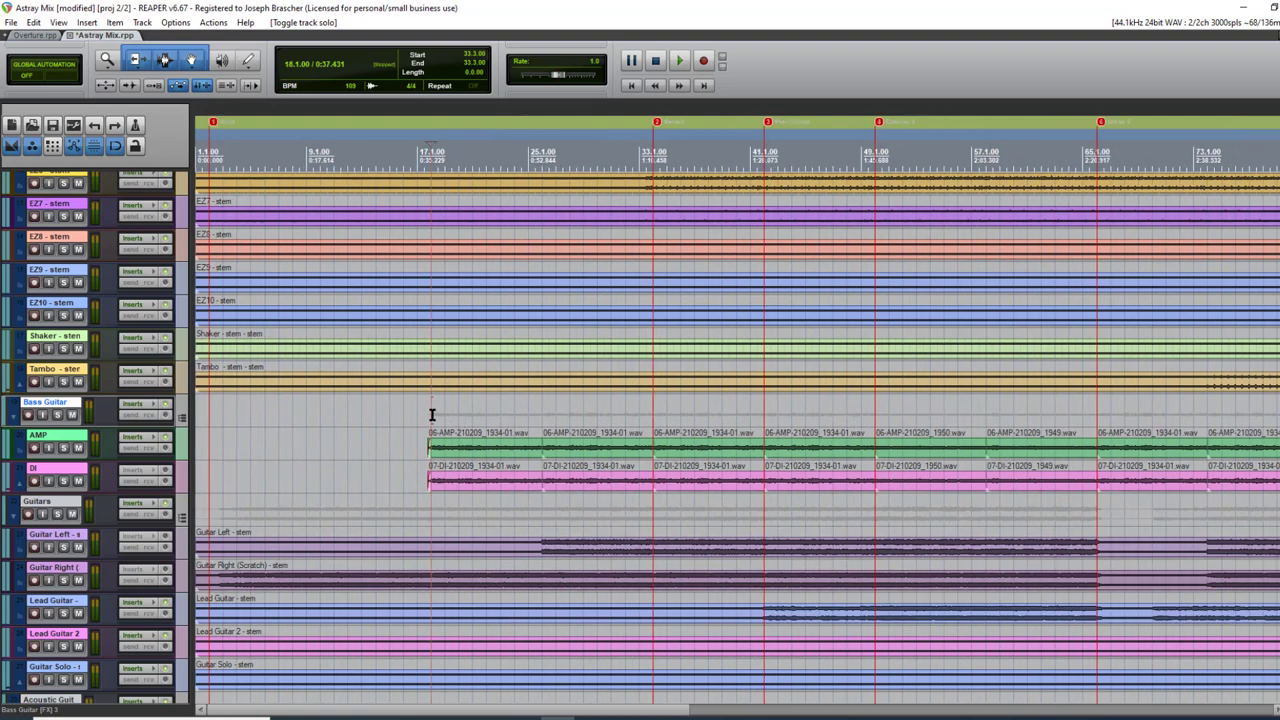
{"action": "key", "text": "space"}
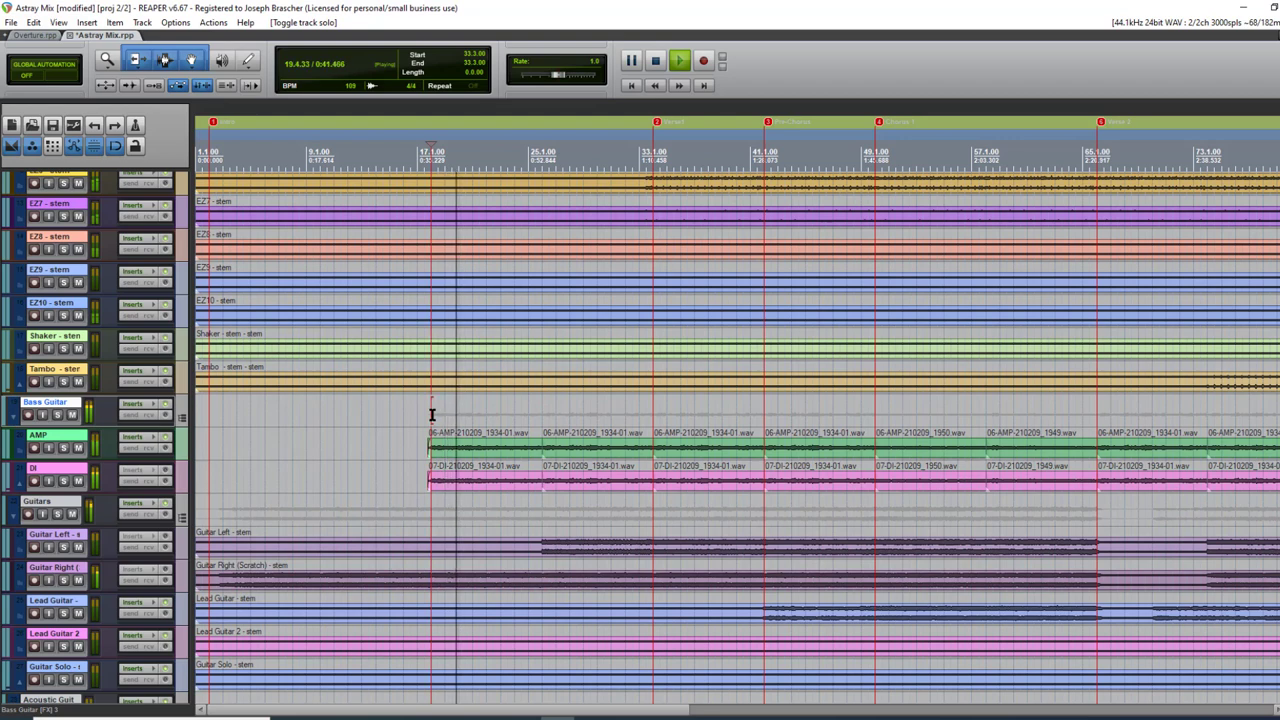
{"action": "scroll", "coordinate": [434, 415], "scroll_direction": "down", "scroll_amount": 3}
{"action": "key", "text": "space"}
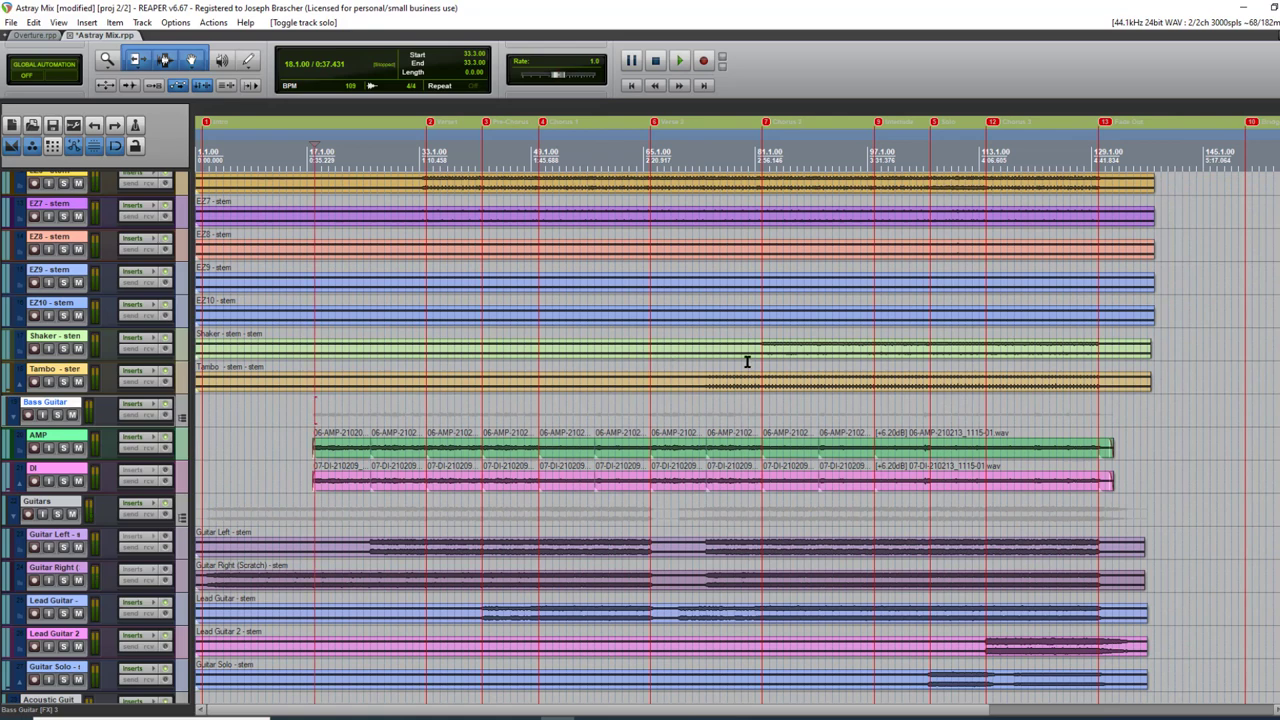
Play the song's ending from bar 114, then stop playback.
{"action": "left_click", "coordinate": [989, 409]}
{"action": "key", "text": "space"}
{"action": "scroll", "coordinate": [860, 405], "scroll_direction": "down", "scroll_amount": 2}
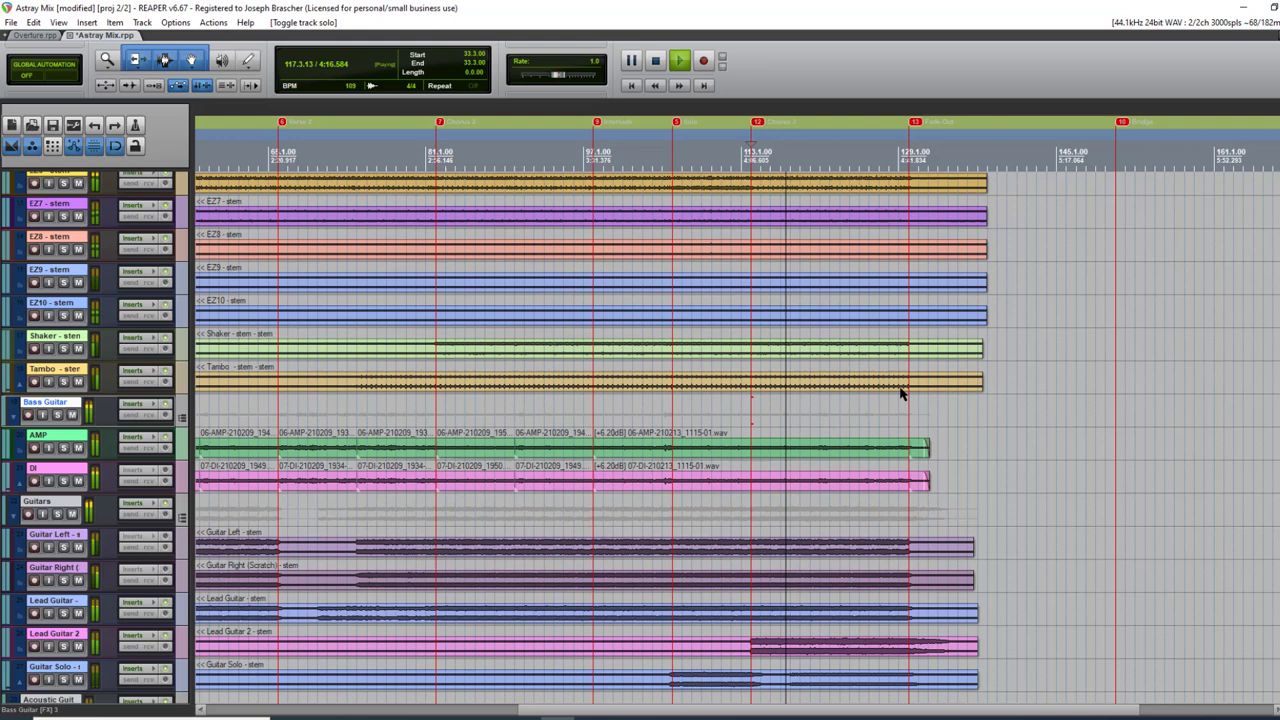
{"action": "key", "text": "space"}
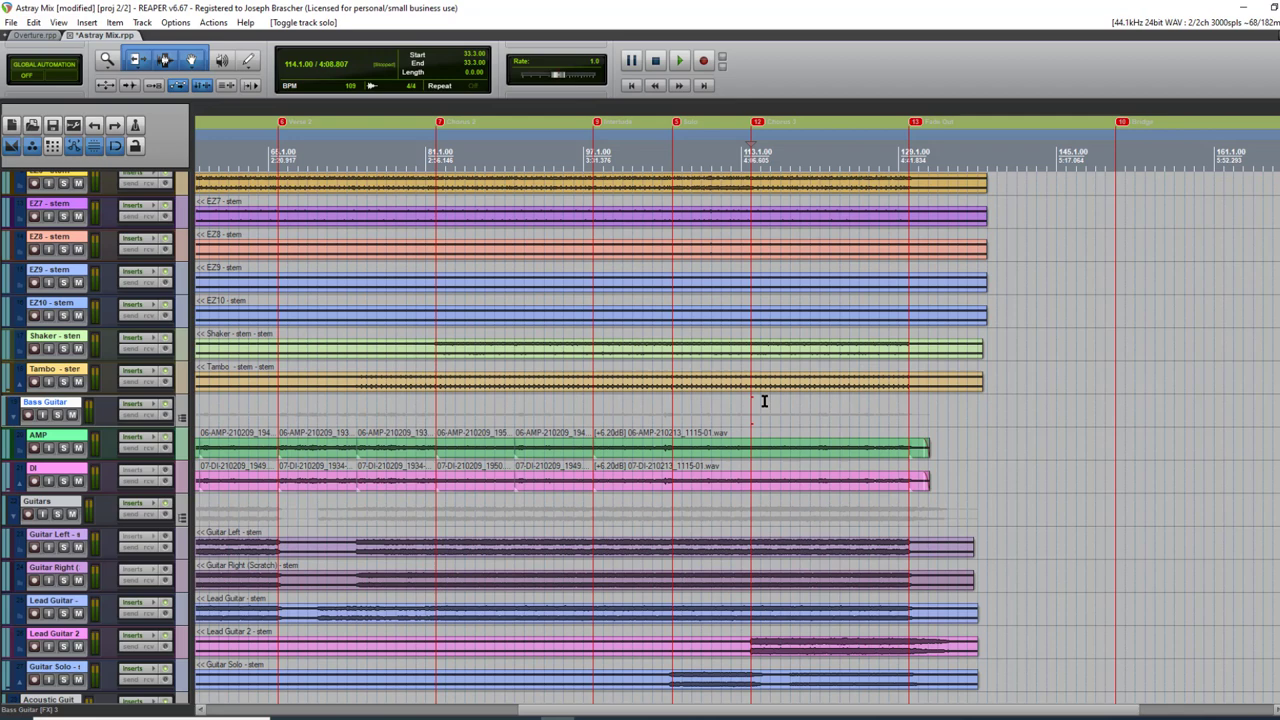
Zoom the timeline and place the play cursor at bar 18, then at bar 114.
{"action": "scroll", "coordinate": [486, 410], "scroll_direction": "up", "scroll_amount": 2}
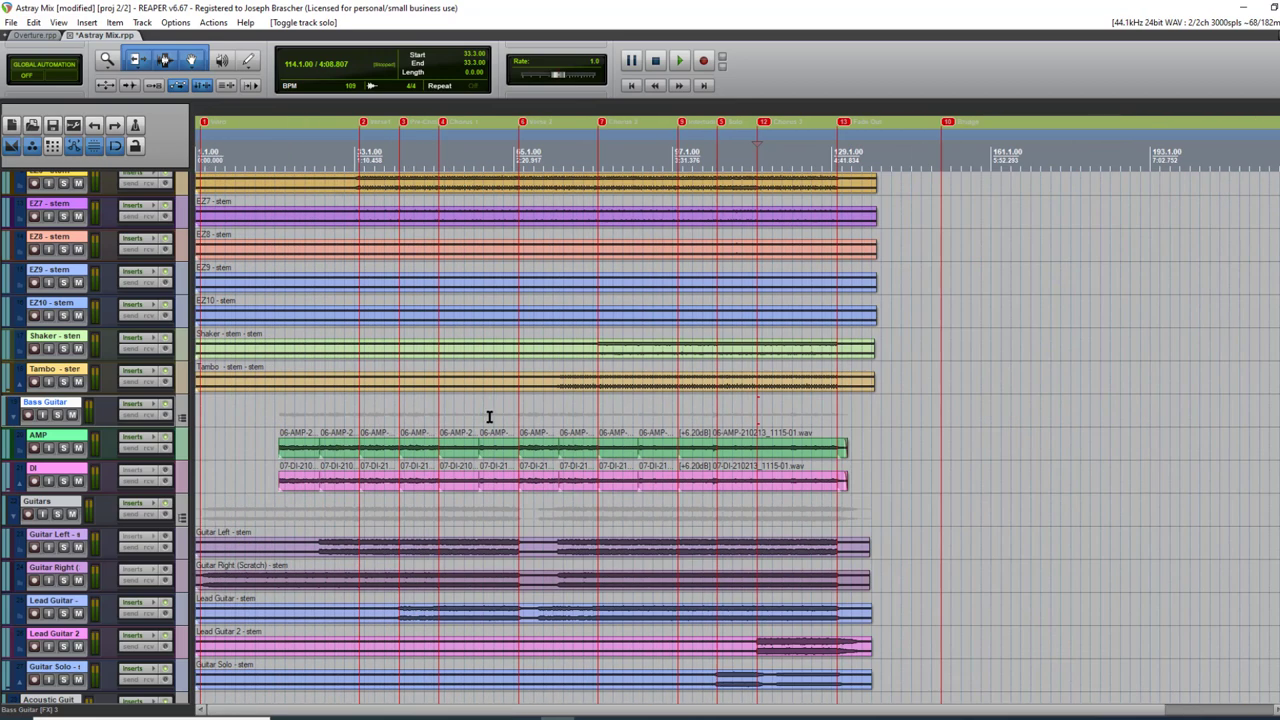
{"action": "scroll", "coordinate": [497, 417], "scroll_direction": "down", "scroll_amount": 2}
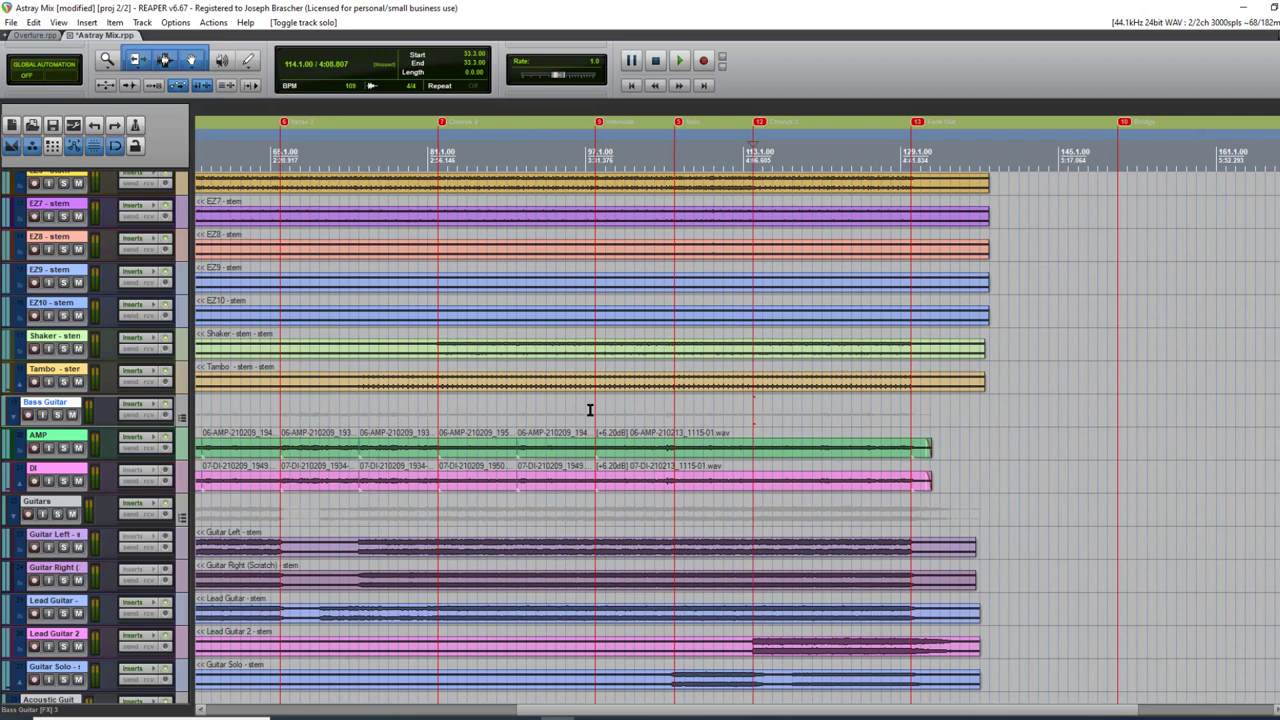
{"action": "scroll", "coordinate": [617, 404], "scroll_direction": "down", "scroll_amount": 2}
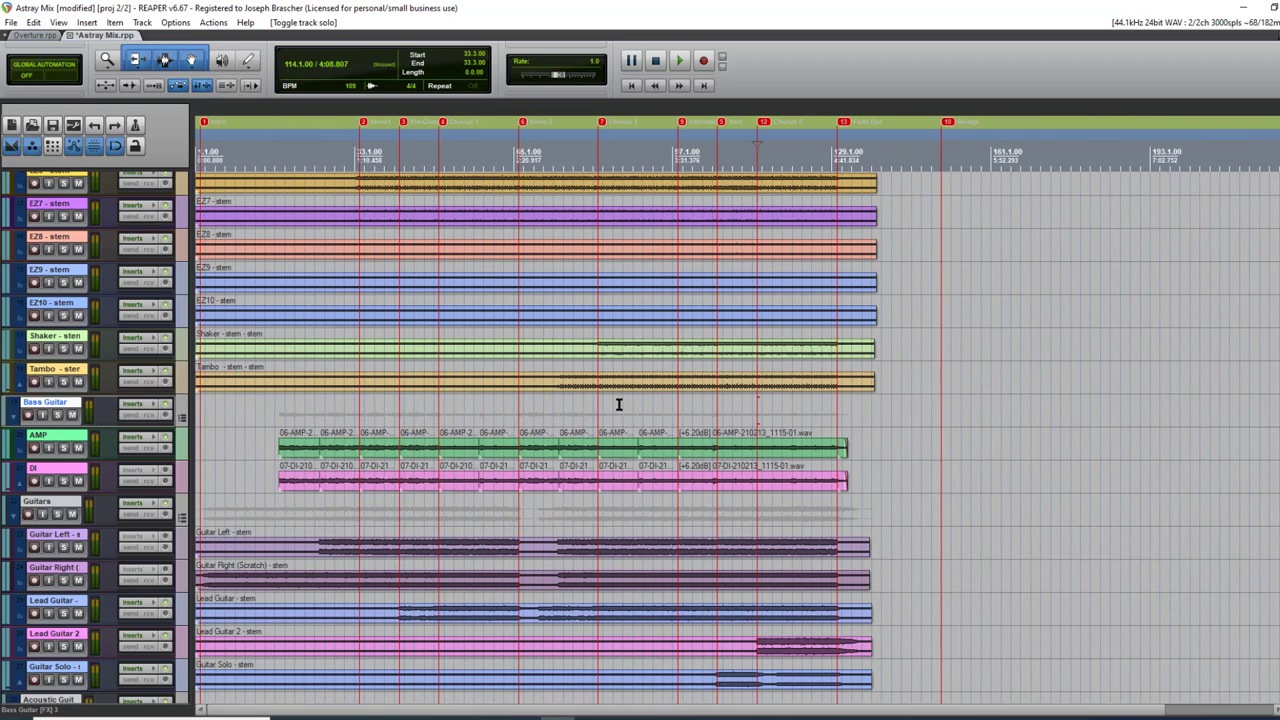
{"action": "left_click", "coordinate": [278, 403]}
{"action": "scroll", "coordinate": [420, 424], "scroll_direction": "up", "scroll_amount": 5}
{"action": "left_click", "coordinate": [526, 414]}
{"action": "scroll", "coordinate": [528, 414], "scroll_direction": "down", "scroll_amount": 4}
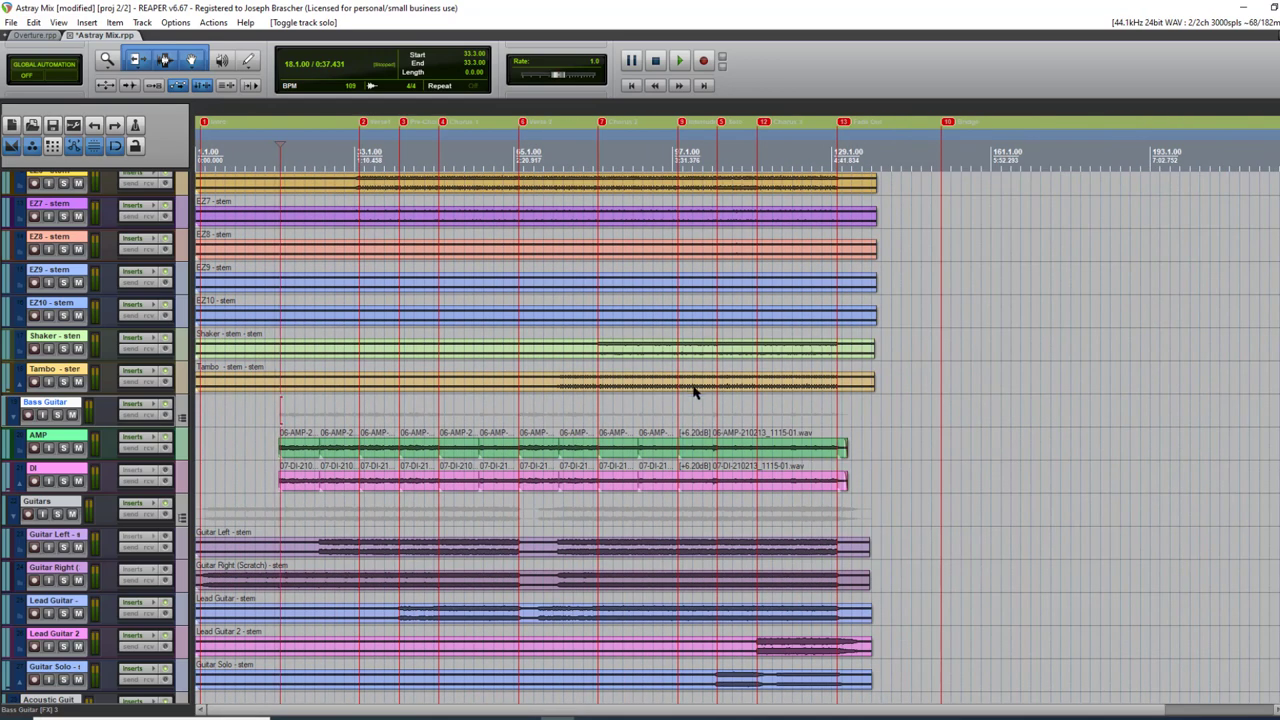
{"action": "left_click", "coordinate": [757, 410]}
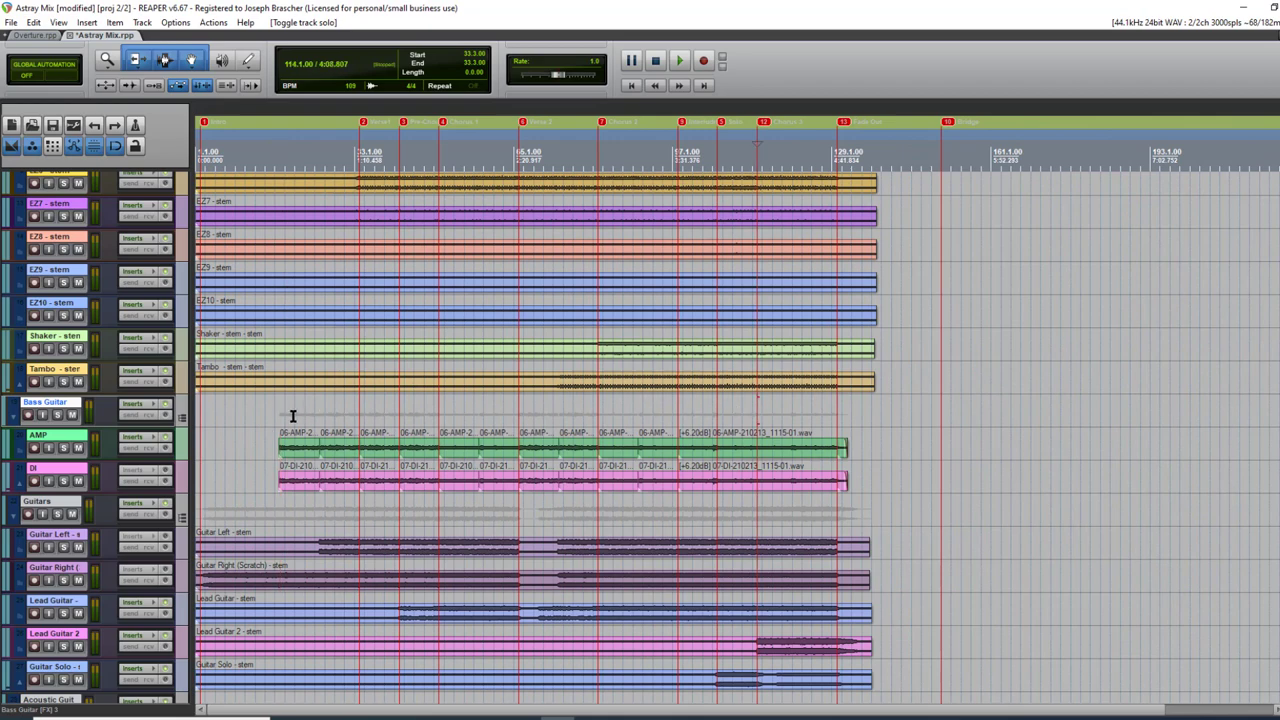
{"action": "scroll", "coordinate": [280, 416], "scroll_direction": "up", "scroll_amount": 6}
Play briefly from bar 18, then enlarge the Bass Guitar, AMP and DI track rows.
{"action": "left_click", "coordinate": [660, 408]}
{"action": "key", "text": "space"}
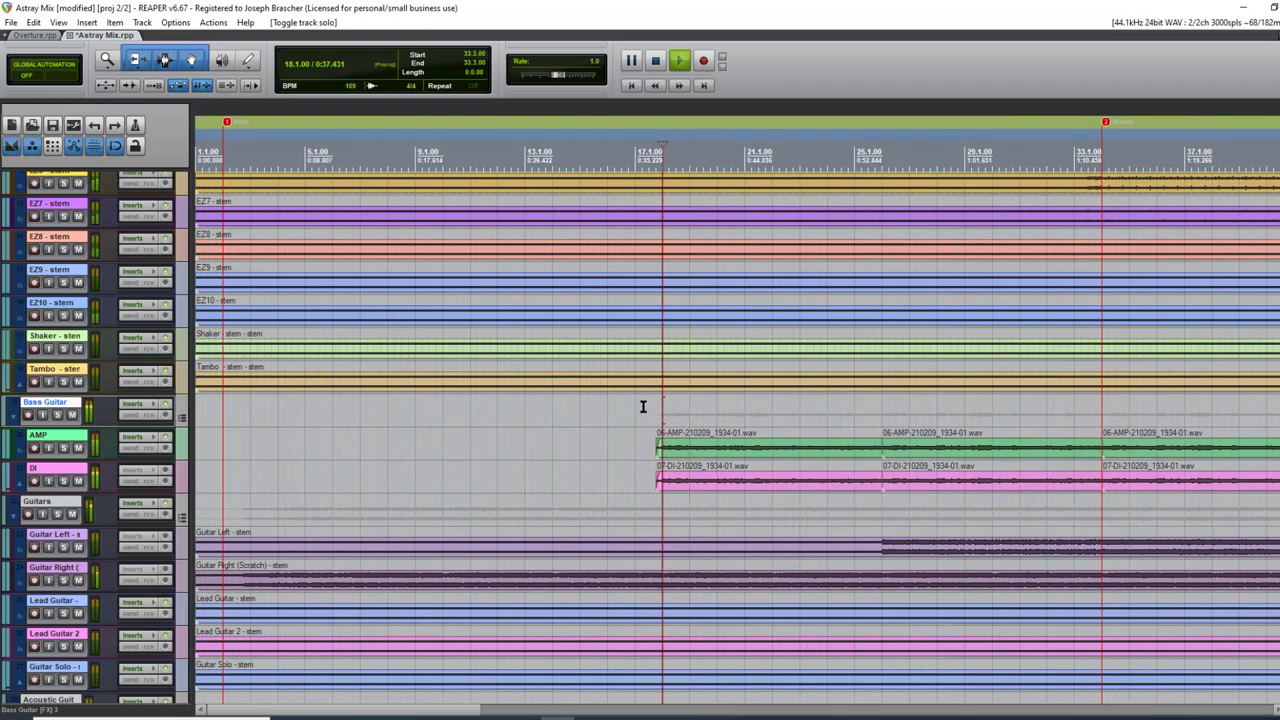
{"action": "key", "text": "space"}
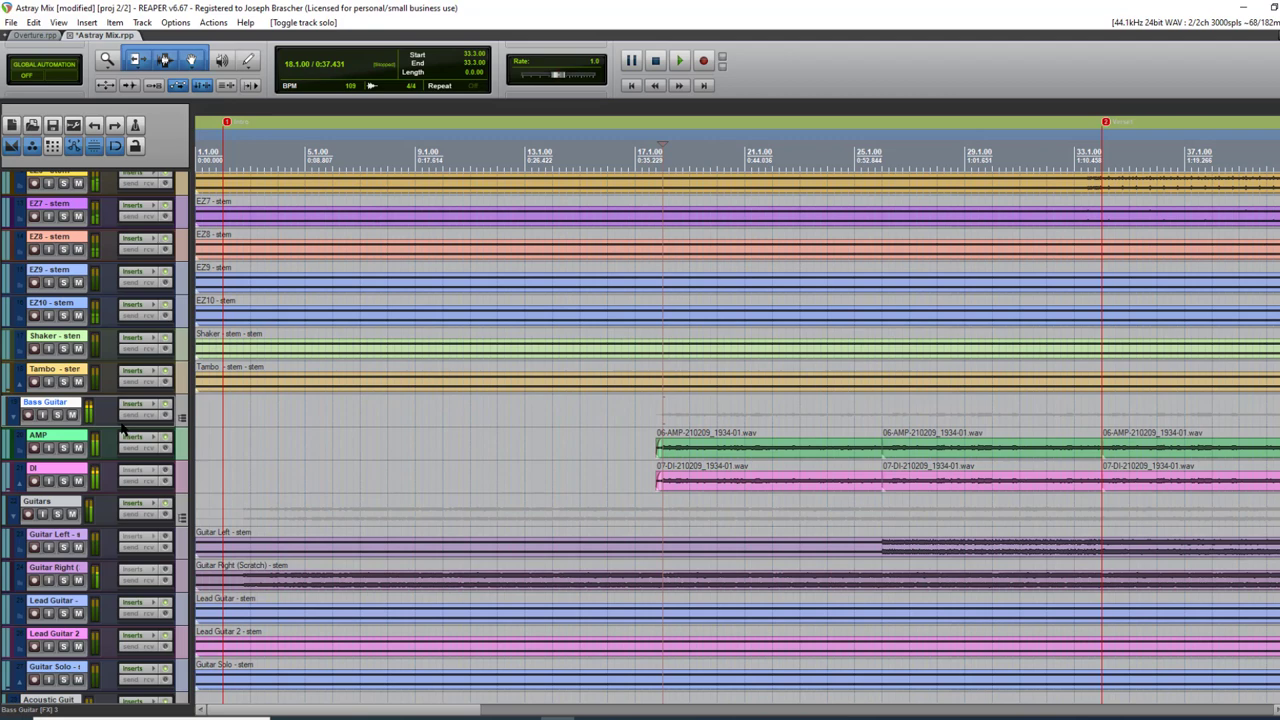
{"action": "left_click_drag", "start_coordinate": [106, 424], "coordinate": [110, 598]}
Solo the AMP track, audition it twice, then unsolo it.
{"action": "left_click", "coordinate": [63, 470]}
{"action": "key", "text": "space"}
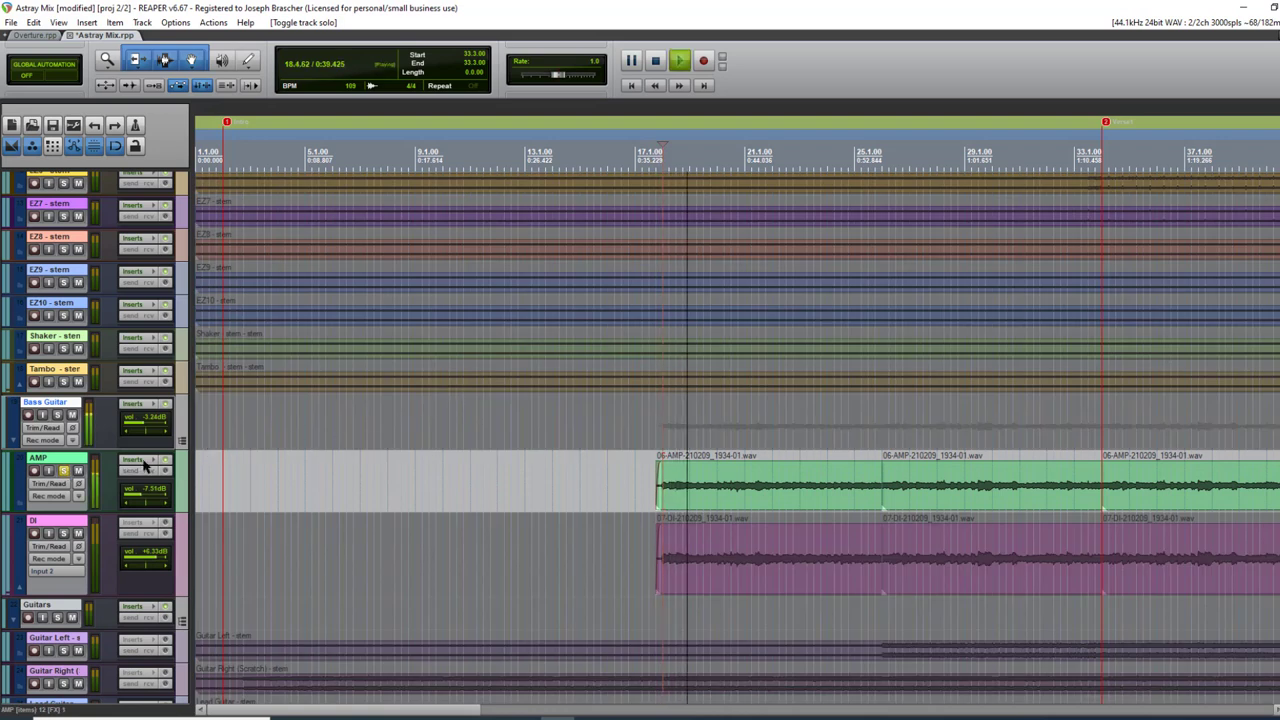
{"action": "key", "text": "space"}
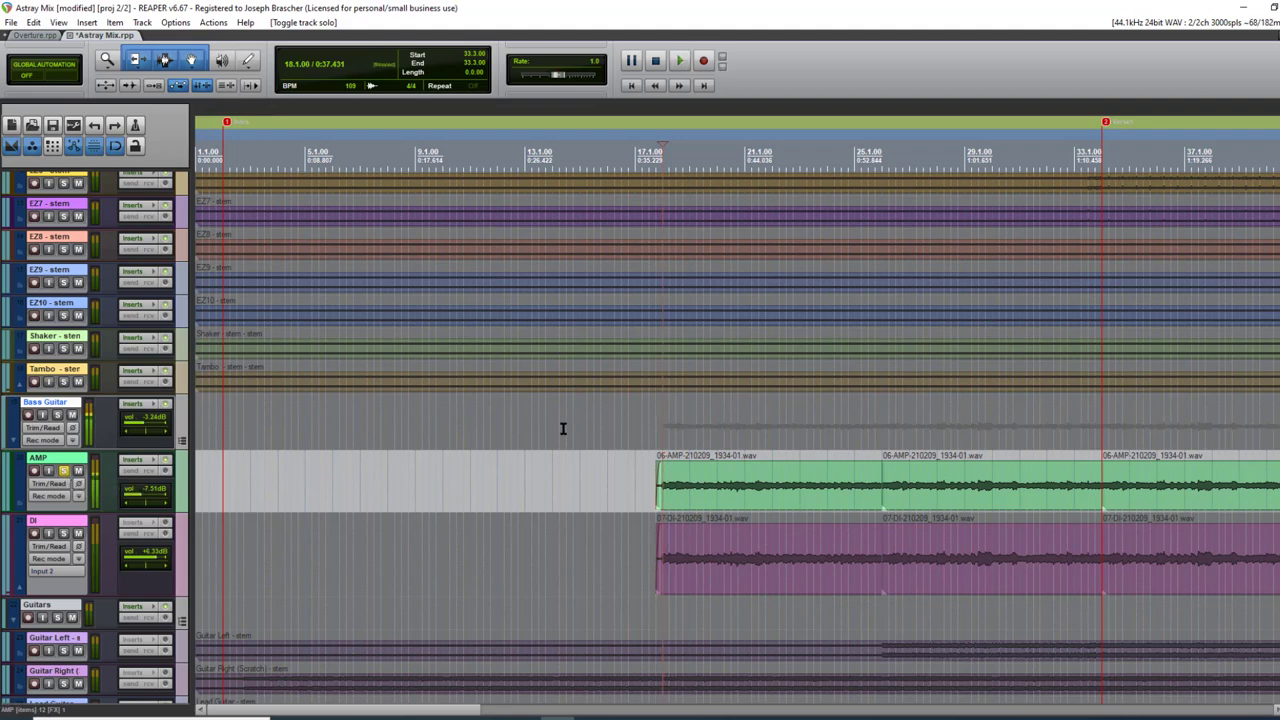
{"action": "scroll", "coordinate": [580, 414], "scroll_direction": "down", "scroll_amount": 1}
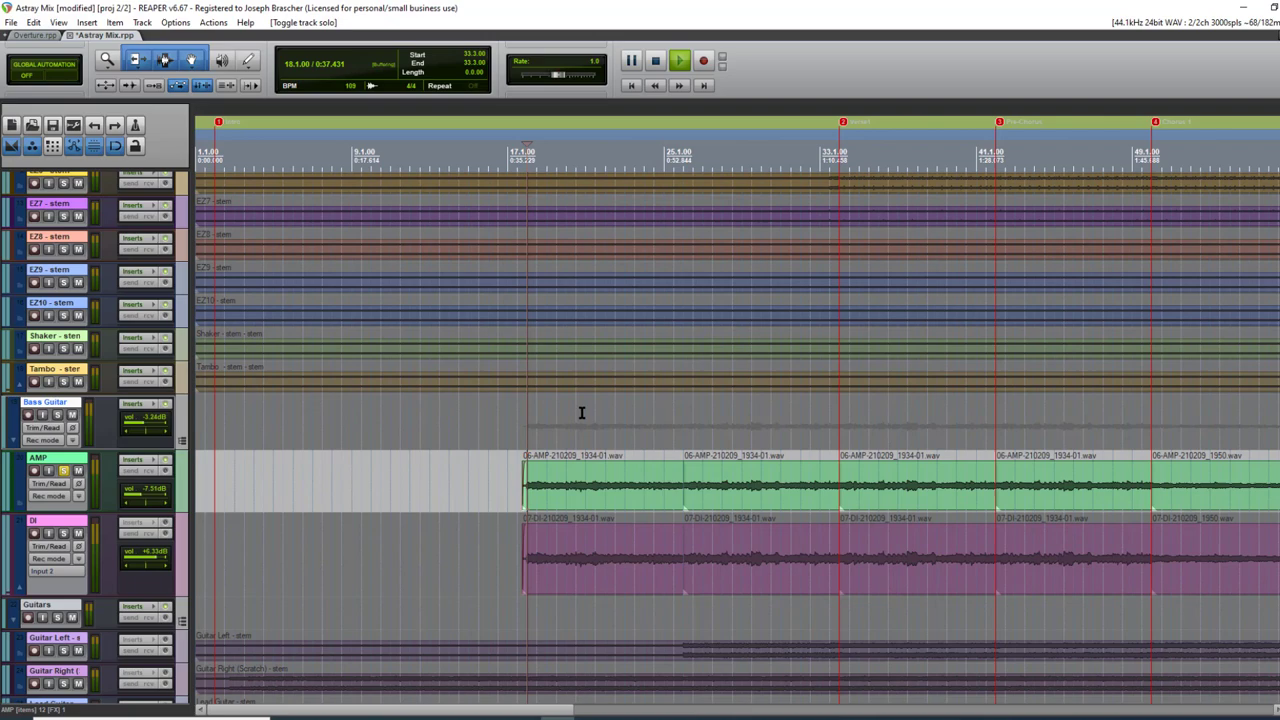
{"action": "key", "text": "space"}
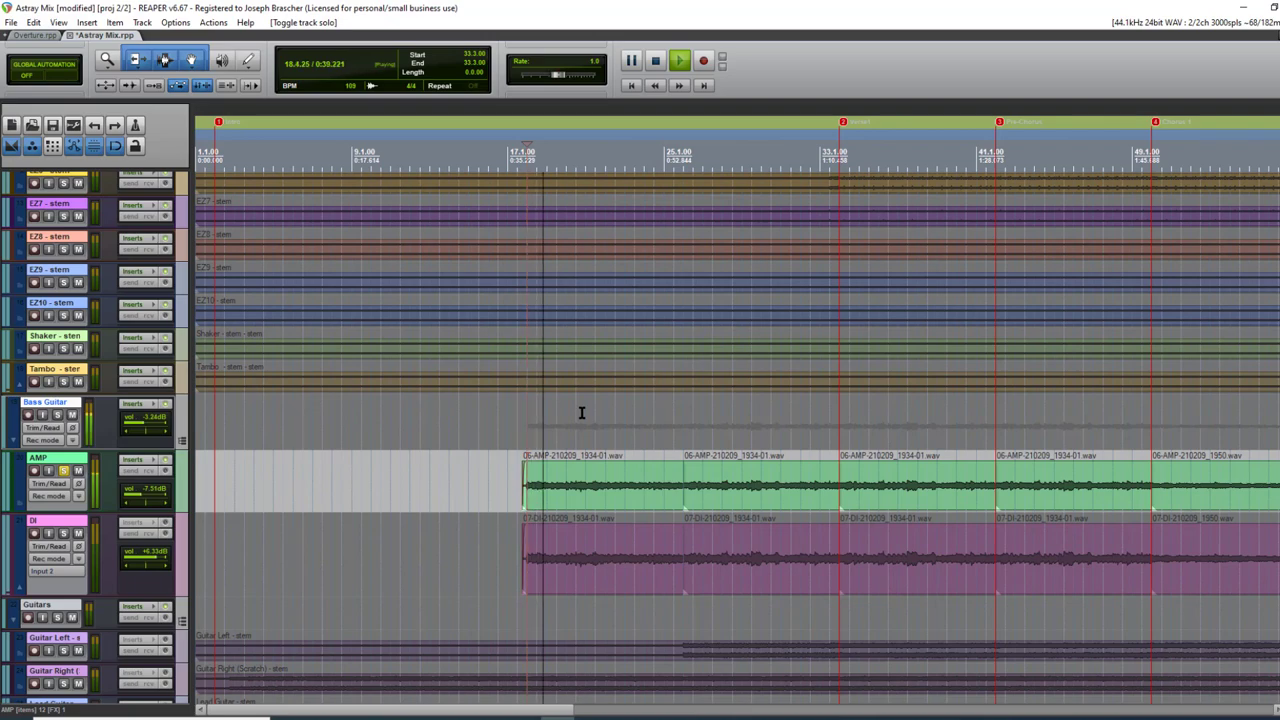
{"action": "key", "text": "space"}
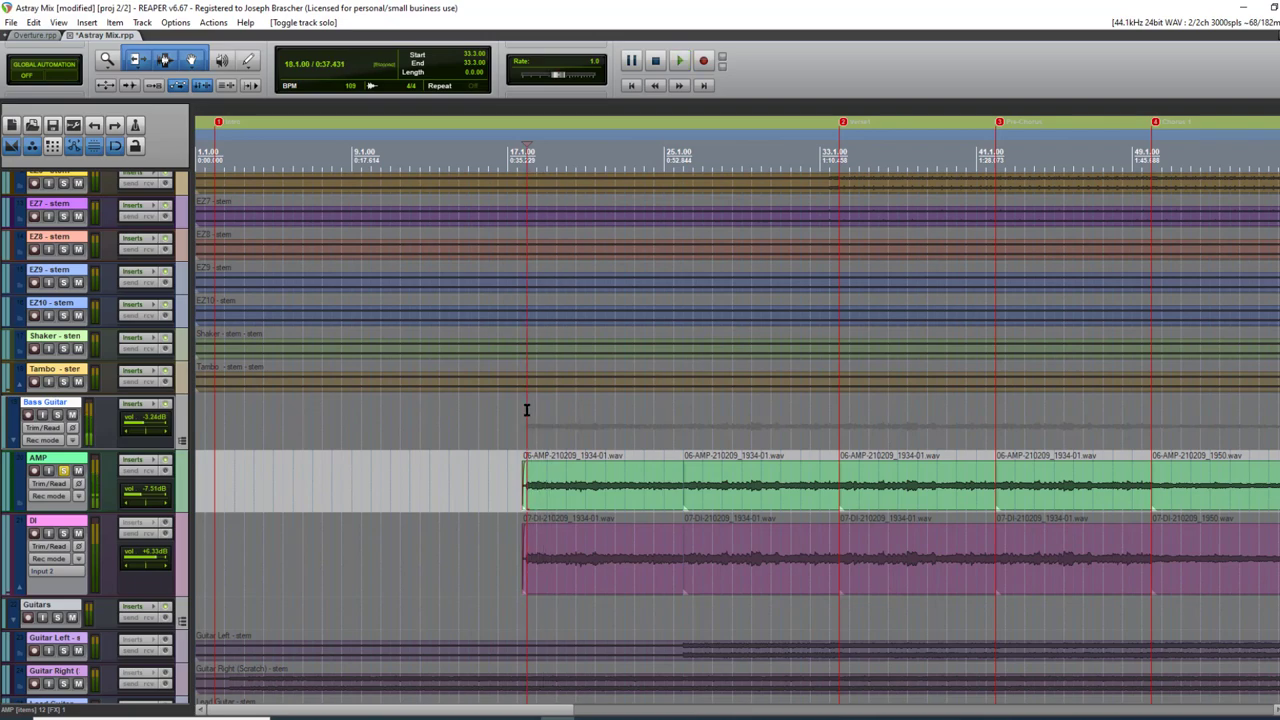
{"action": "scroll", "coordinate": [526, 409], "scroll_direction": "down", "scroll_amount": 3}
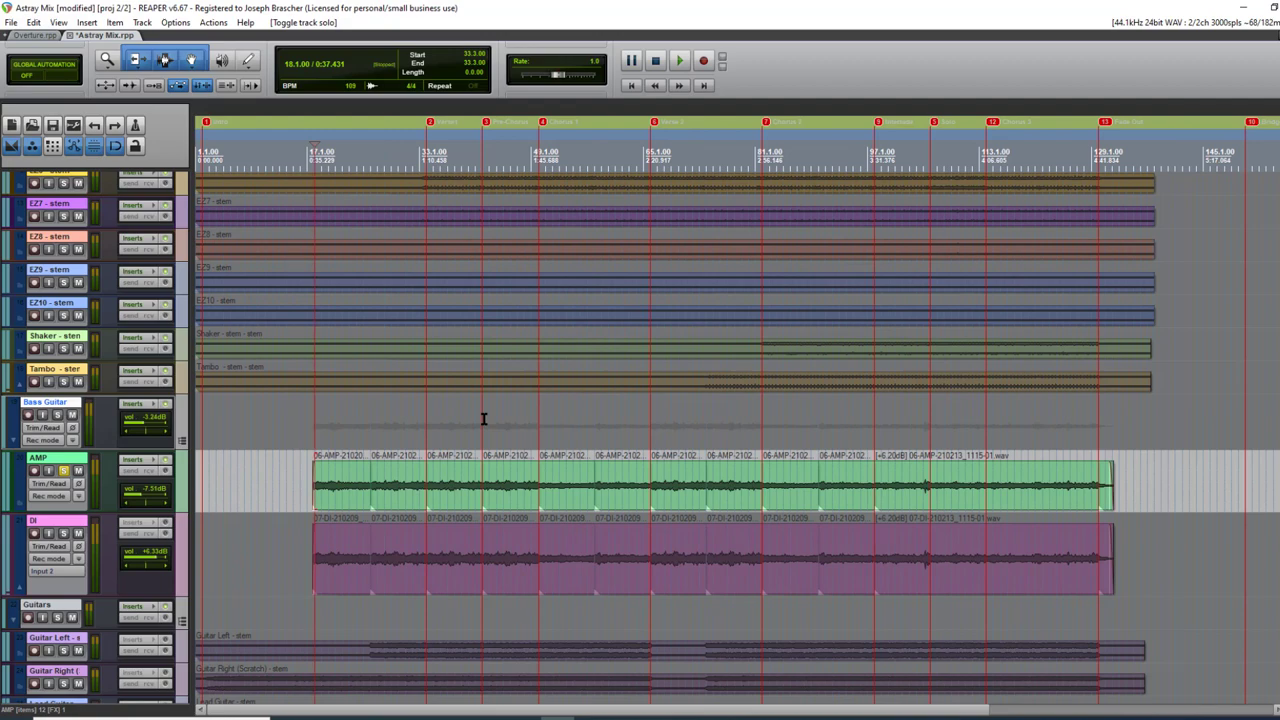
{"action": "scroll", "coordinate": [483, 419], "scroll_direction": "up", "scroll_amount": 3}
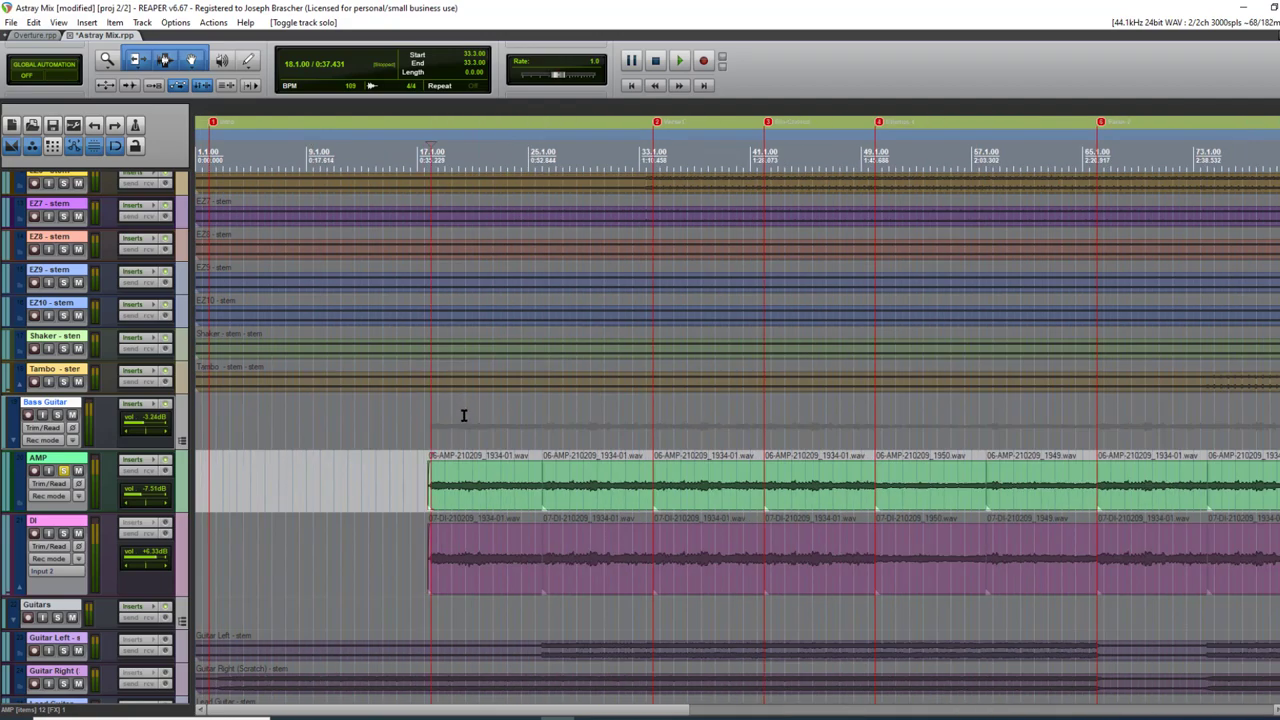
{"action": "scroll", "coordinate": [480, 413], "scroll_direction": "up", "scroll_amount": 2}
{"action": "scroll", "coordinate": [537, 406], "scroll_direction": "down", "scroll_amount": 2}
{"action": "left_click", "coordinate": [64, 471]}
Solo the DI track and listen to it alone twice.
{"action": "left_click", "coordinate": [66, 532]}
{"action": "left_click", "coordinate": [66, 532]}
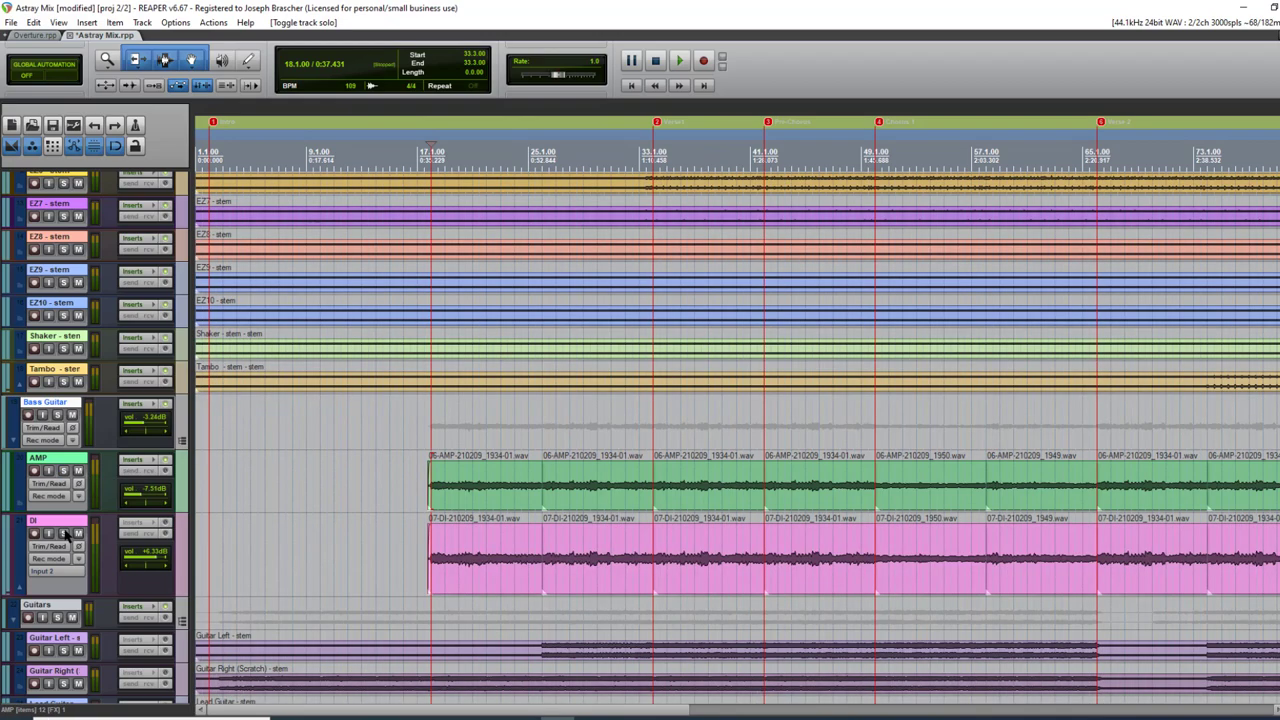
{"action": "key", "text": "space"}
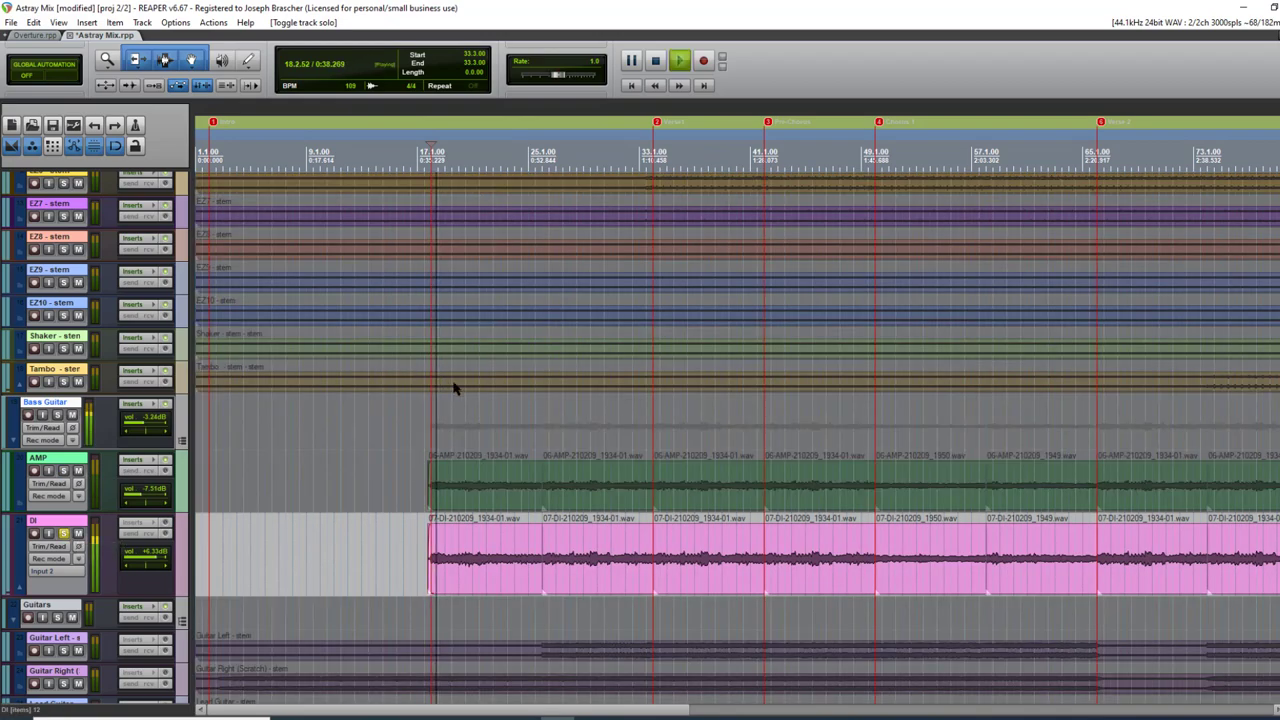
{"action": "scroll", "coordinate": [454, 386], "scroll_direction": "up", "scroll_amount": 1}
{"action": "scroll", "coordinate": [460, 391], "scroll_direction": "down", "scroll_amount": 2}
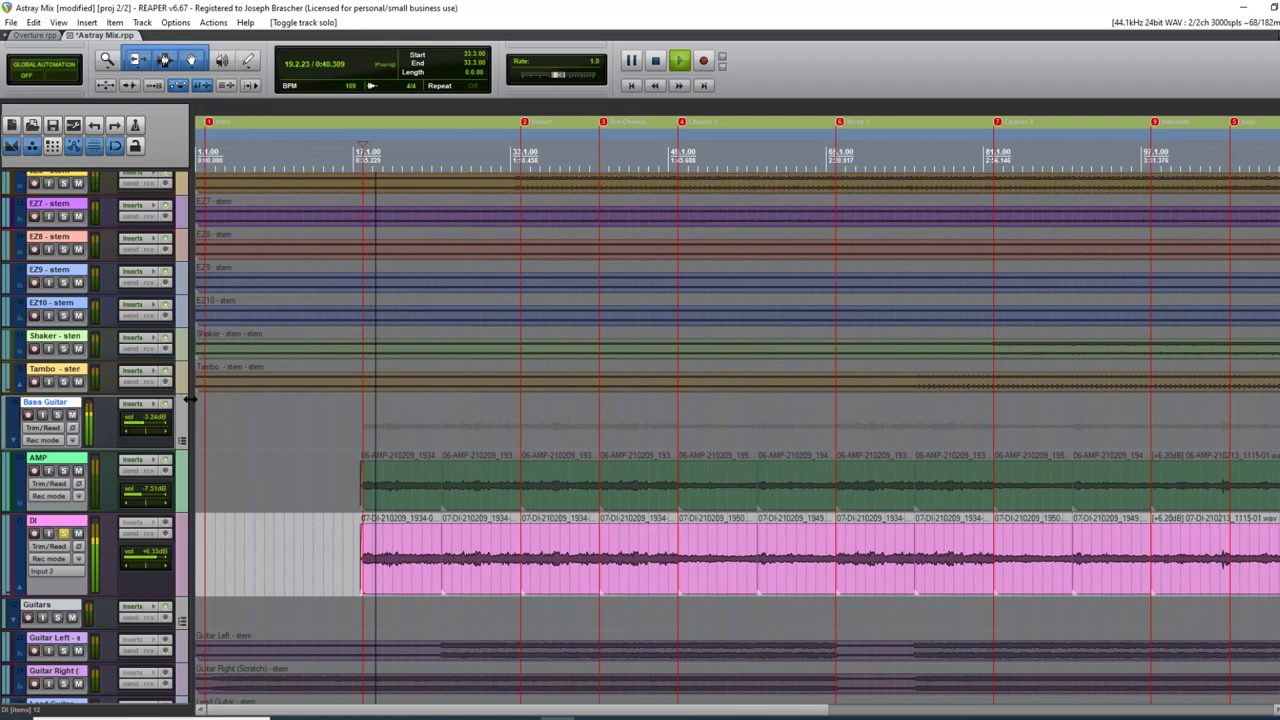
{"action": "key", "text": "space"}
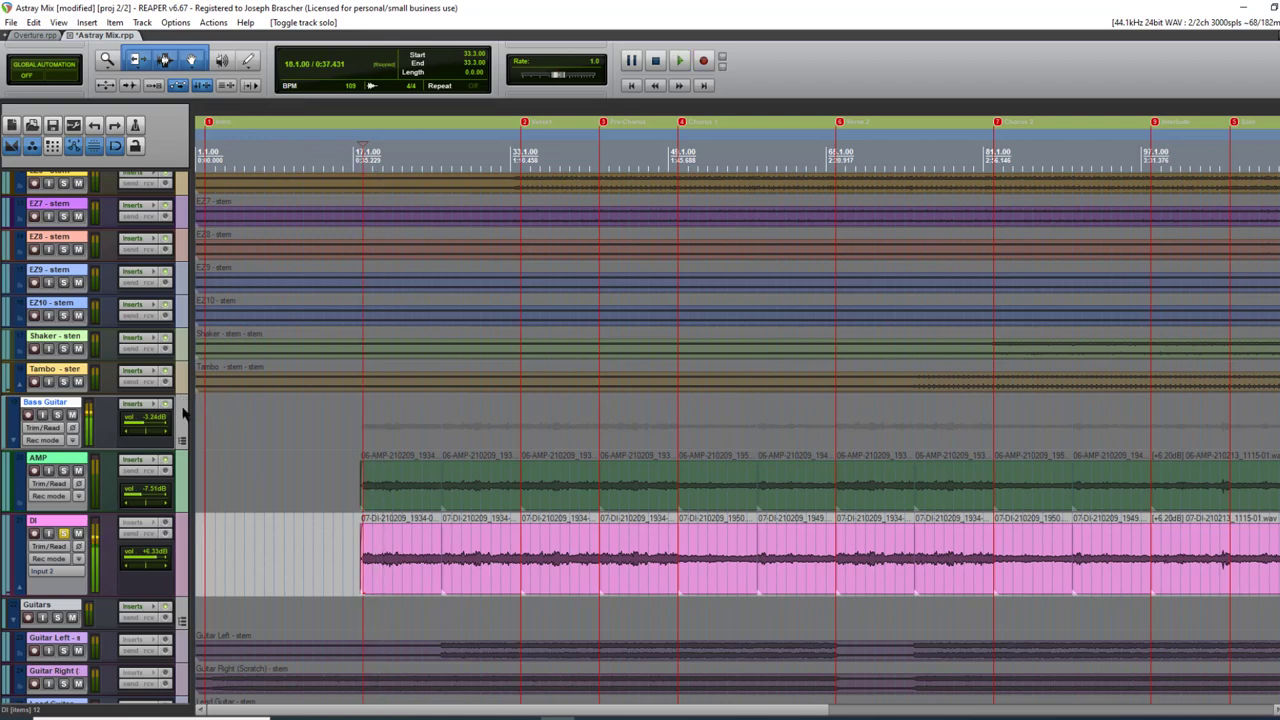
{"action": "key", "text": "space"}
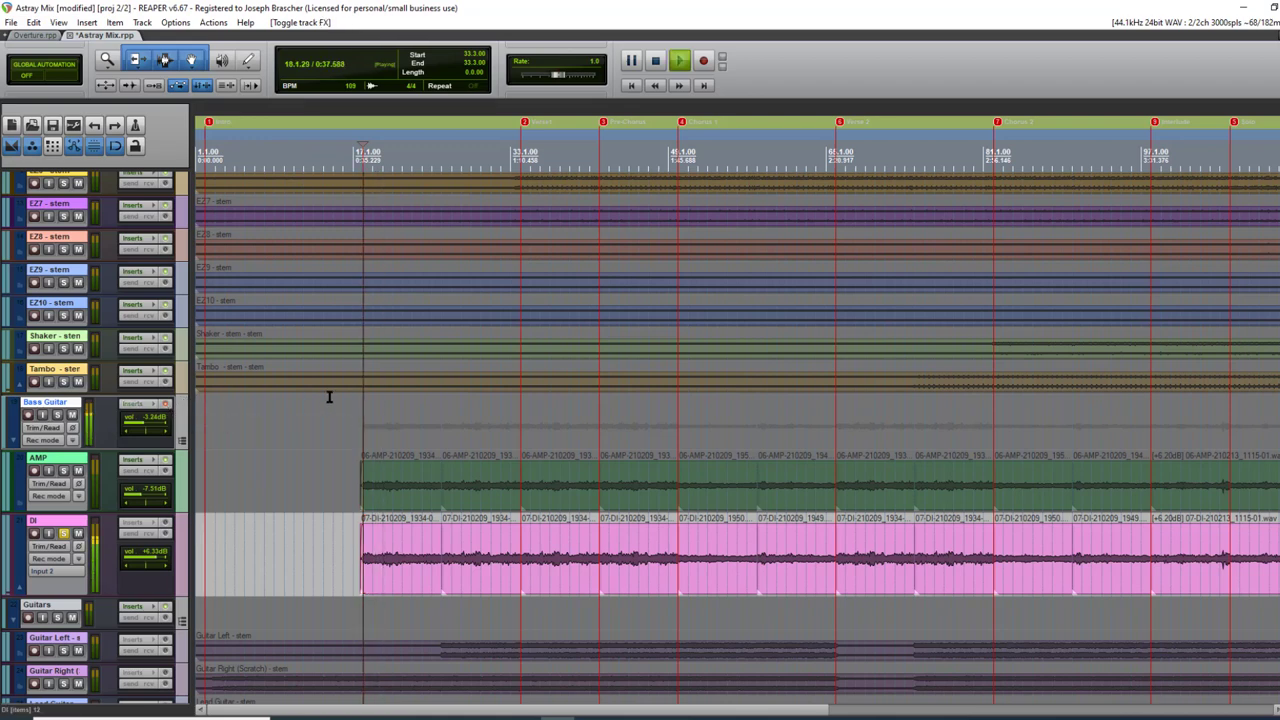
{"action": "scroll", "coordinate": [377, 395], "scroll_direction": "up", "scroll_amount": 1}
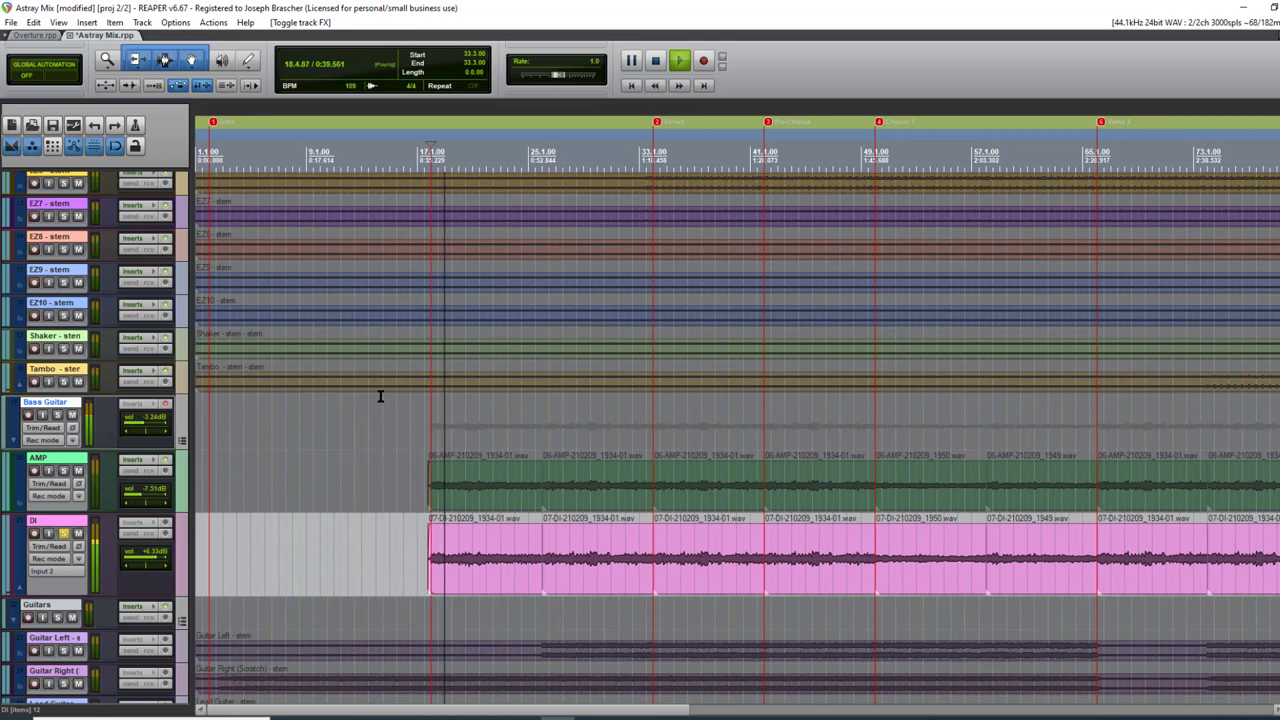
{"action": "key", "text": "space"}
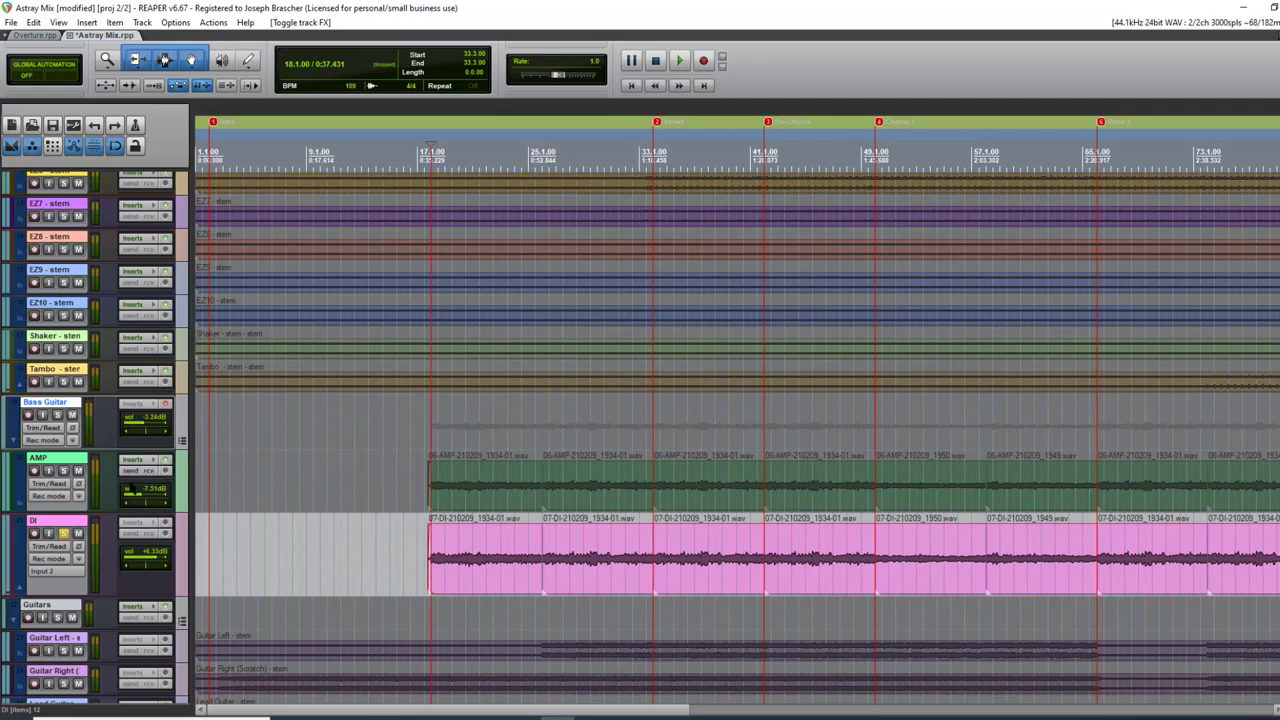
Unsolo DI, solo AMP instead, and start playback.
{"action": "left_click", "coordinate": [63, 533]}
{"action": "left_click", "coordinate": [63, 470]}
{"action": "key", "text": "space"}
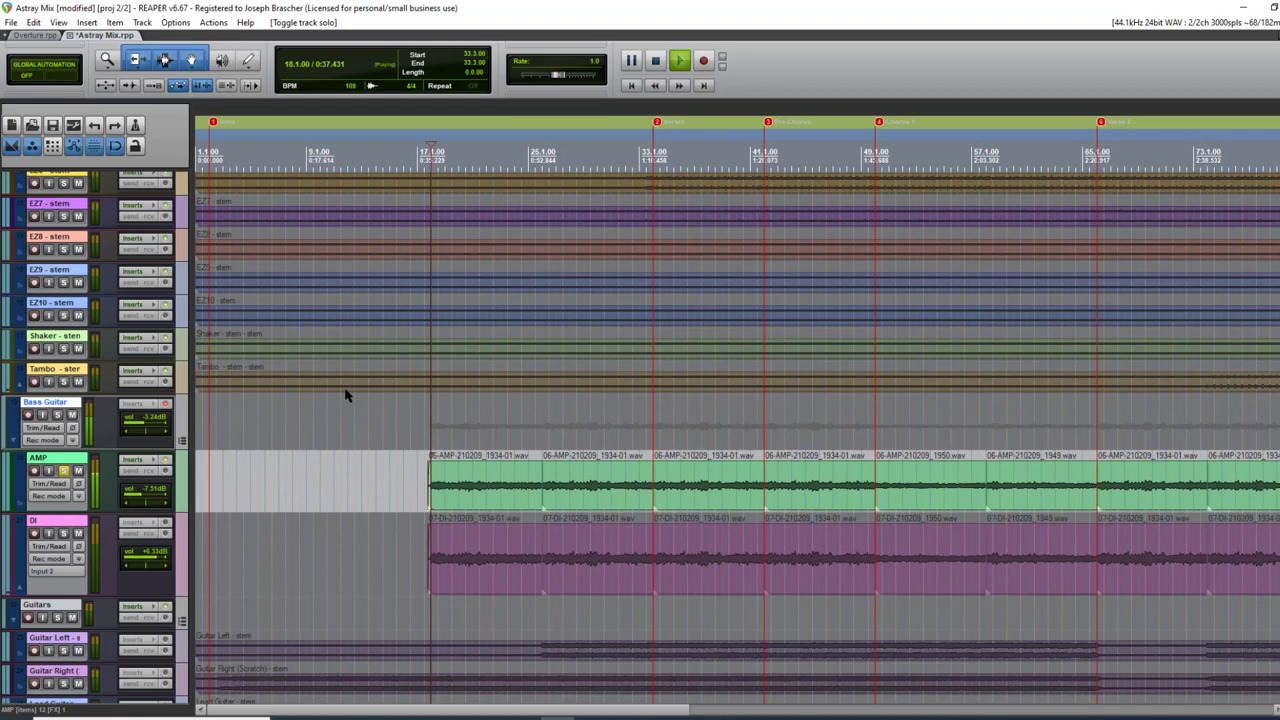
Stop, unsolo the AMP track, and play the full mix.
{"action": "key", "text": "space"}
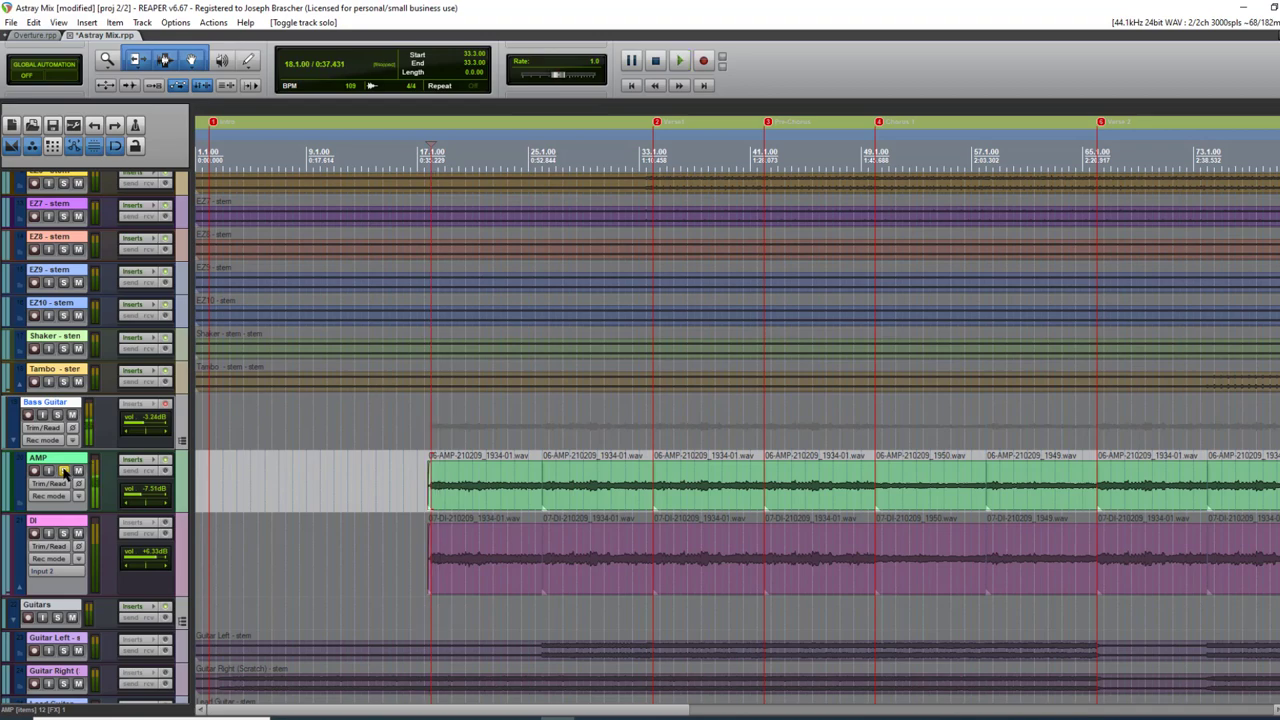
{"action": "left_click", "coordinate": [63, 470]}
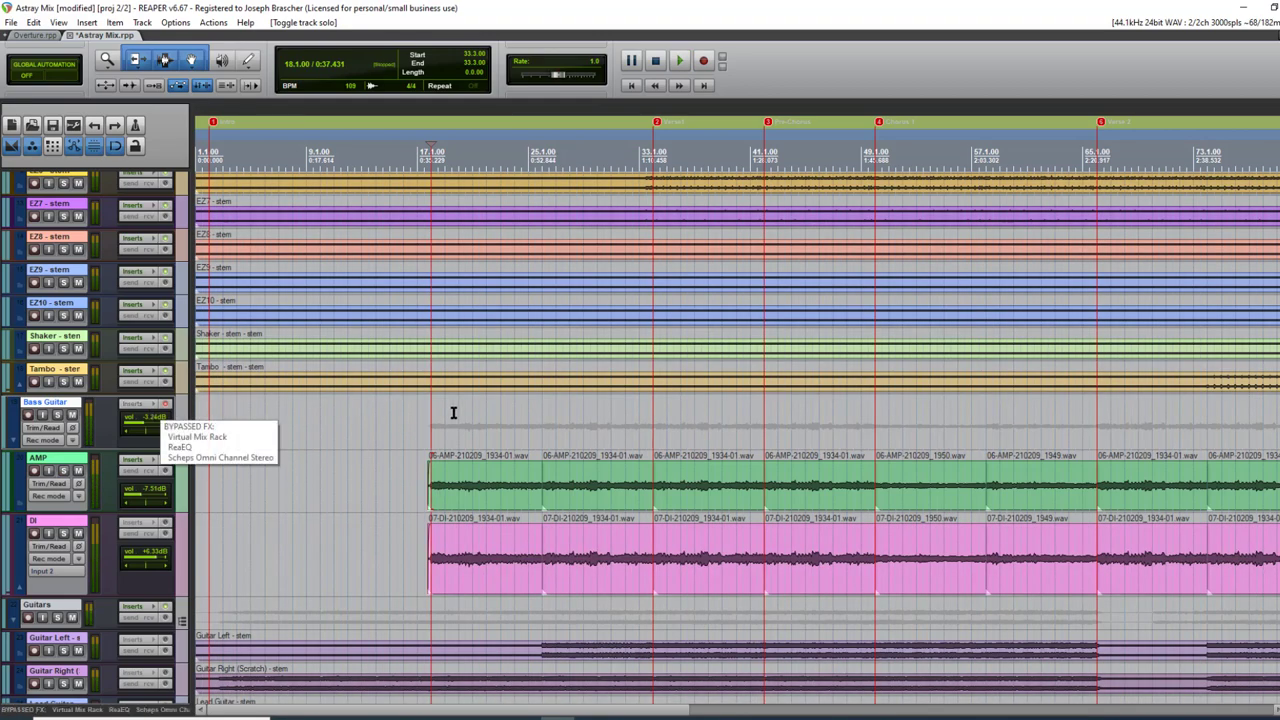
{"action": "scroll", "coordinate": [460, 413], "scroll_direction": "down", "scroll_amount": 2}
{"action": "scroll", "coordinate": [443, 403], "scroll_direction": "up", "scroll_amount": 4}
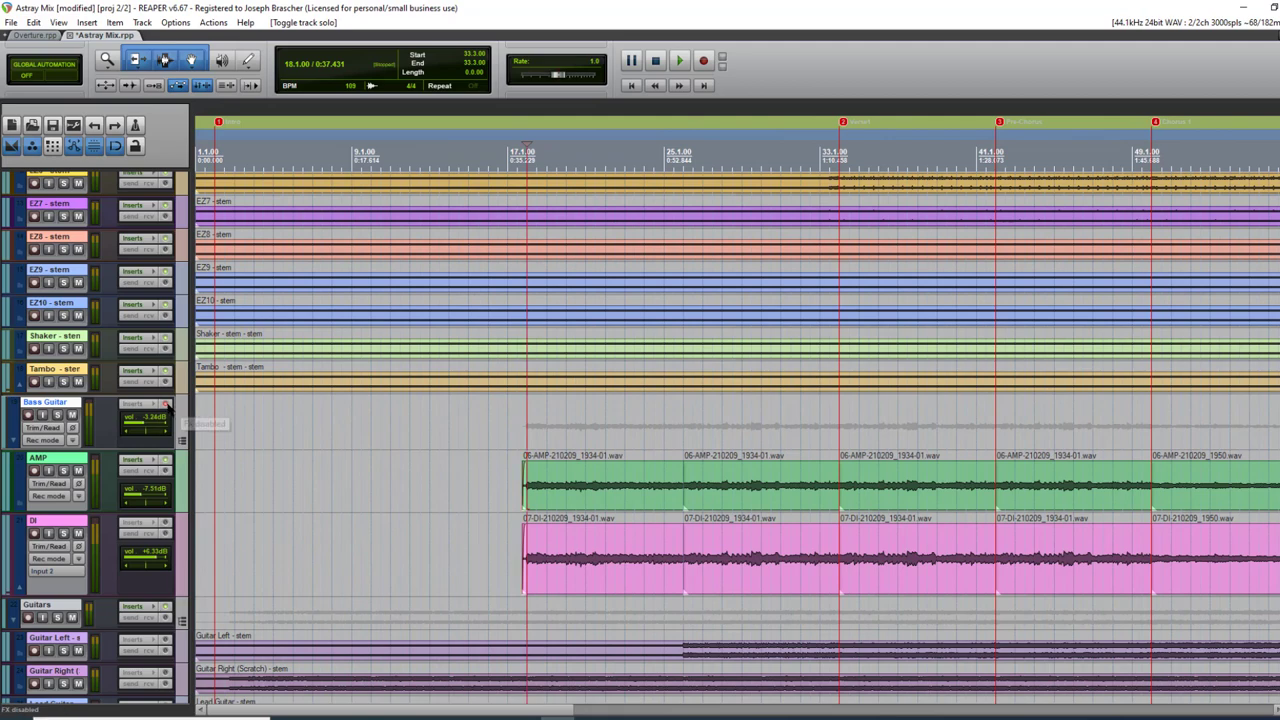
{"action": "key", "text": "space"}
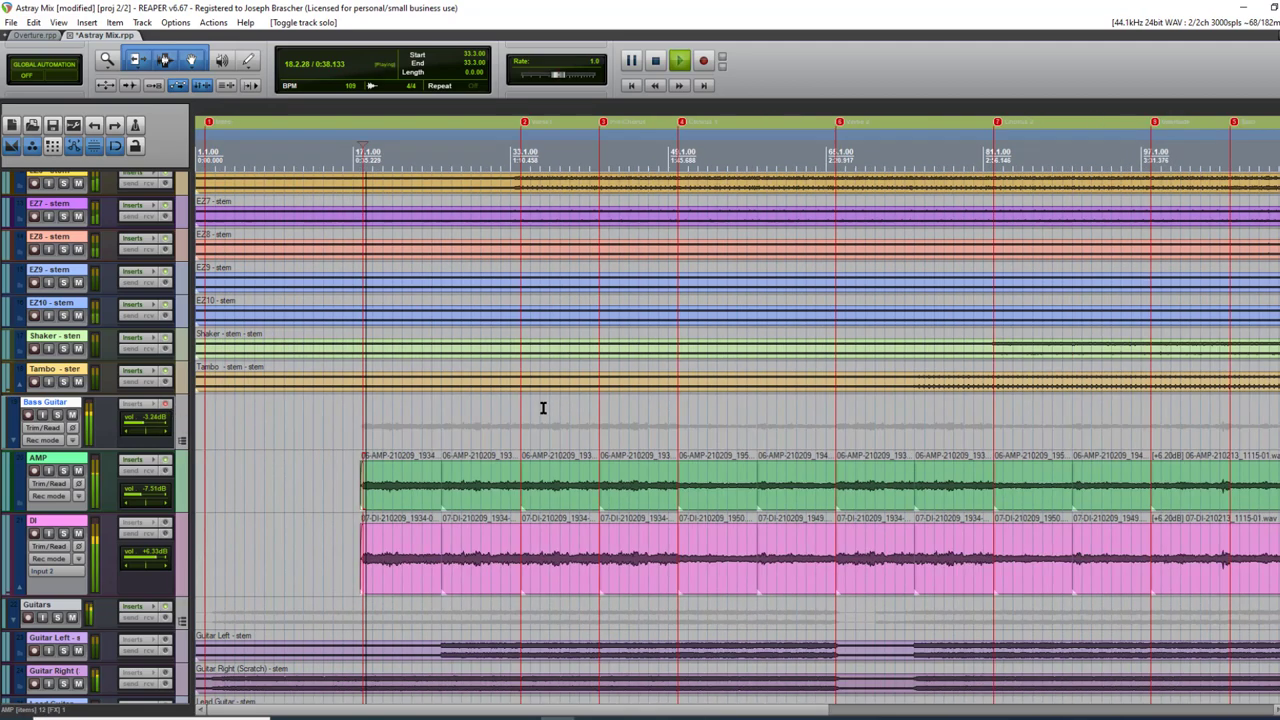
Jump to bar 114 and audition the ending with the bass effects on.
{"action": "scroll", "coordinate": [460, 410], "scroll_direction": "down", "scroll_amount": 4}
{"action": "scroll", "coordinate": [461, 416], "scroll_direction": "up", "scroll_amount": 3}
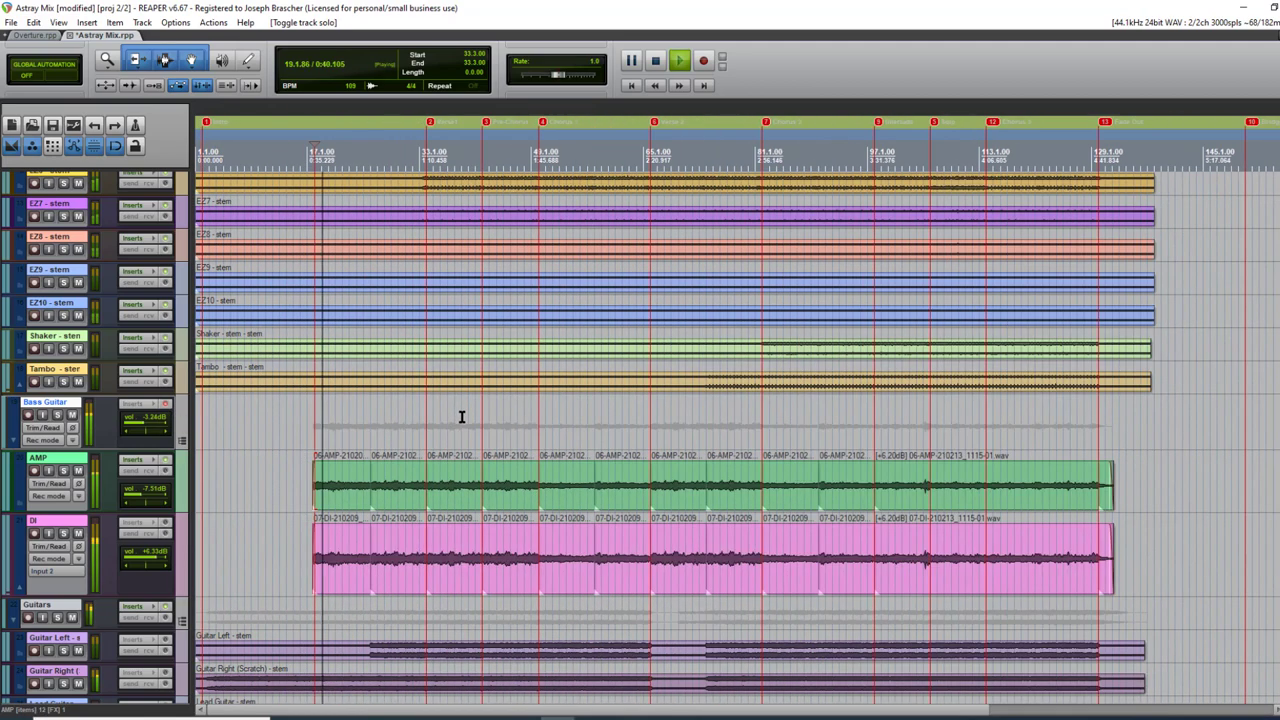
{"action": "scroll", "coordinate": [463, 414], "scroll_direction": "down", "scroll_amount": 2}
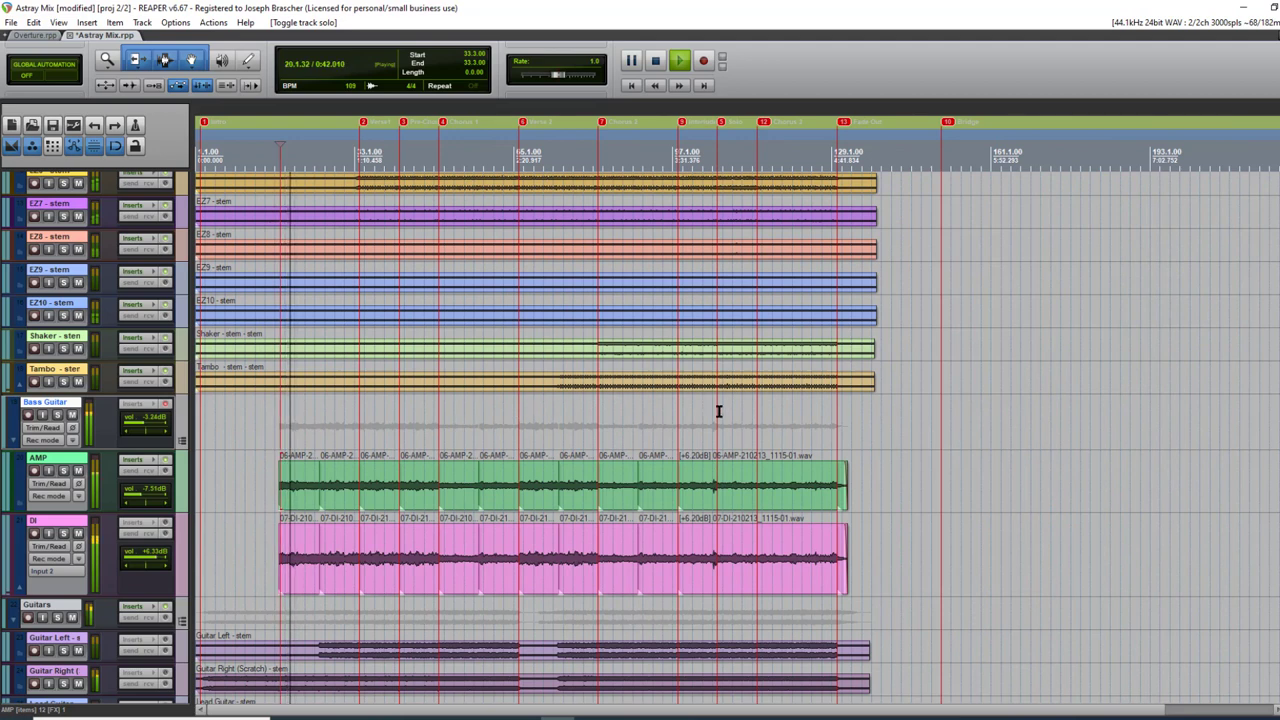
{"action": "left_click", "coordinate": [770, 415]}
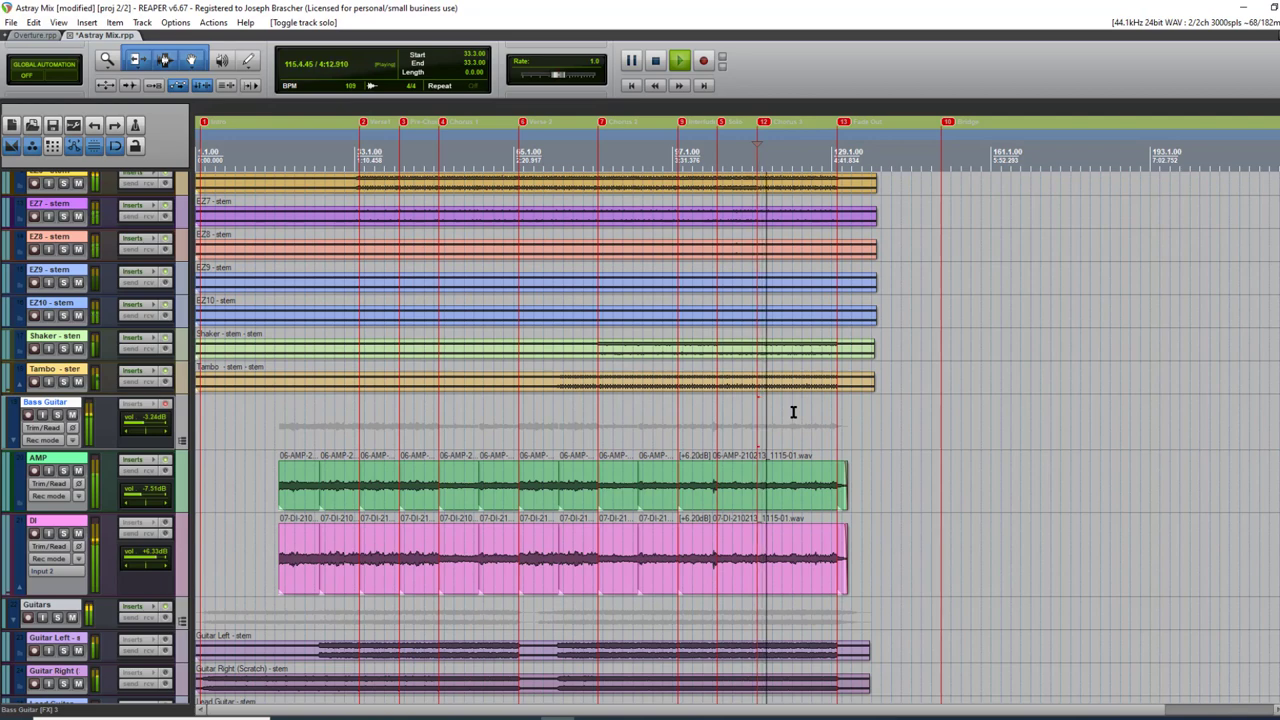
{"action": "key", "text": "space"}
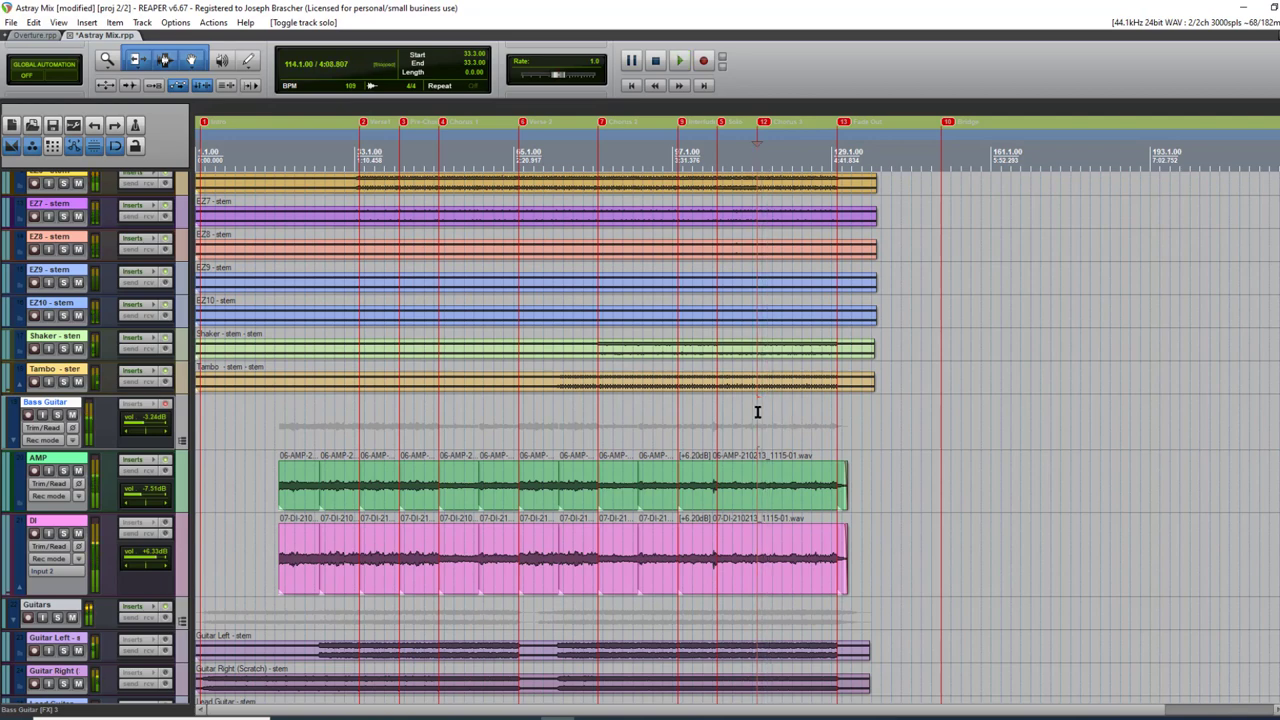
{"action": "scroll", "coordinate": [757, 411], "scroll_direction": "up", "scroll_amount": 2}
{"action": "scroll", "coordinate": [757, 411], "scroll_direction": "down", "scroll_amount": 3}
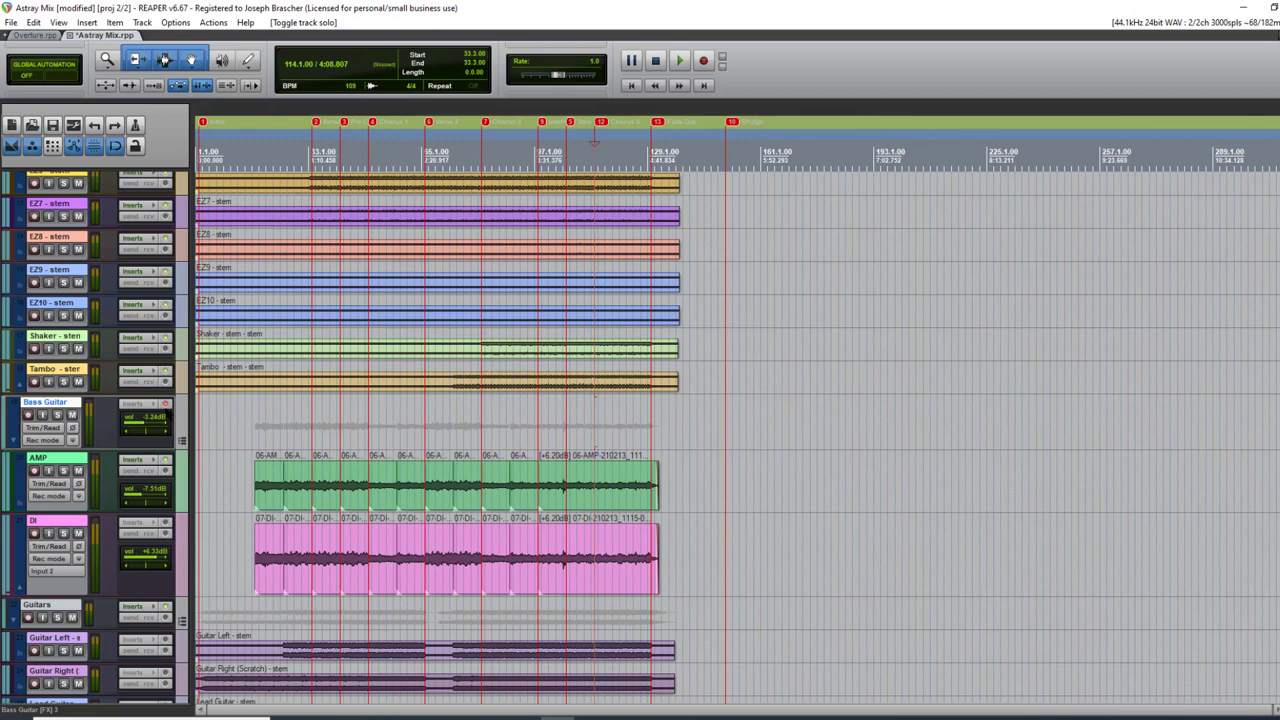
{"action": "key", "text": "space"}
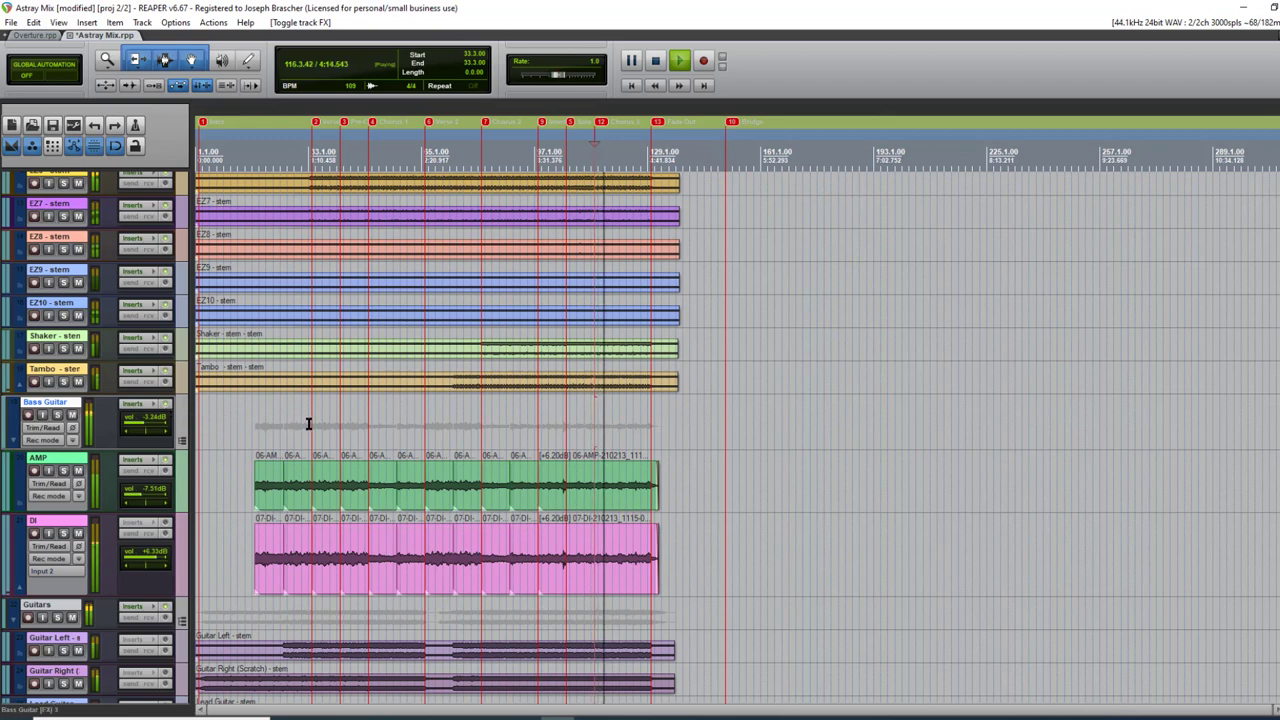
{"action": "key", "text": "space"}
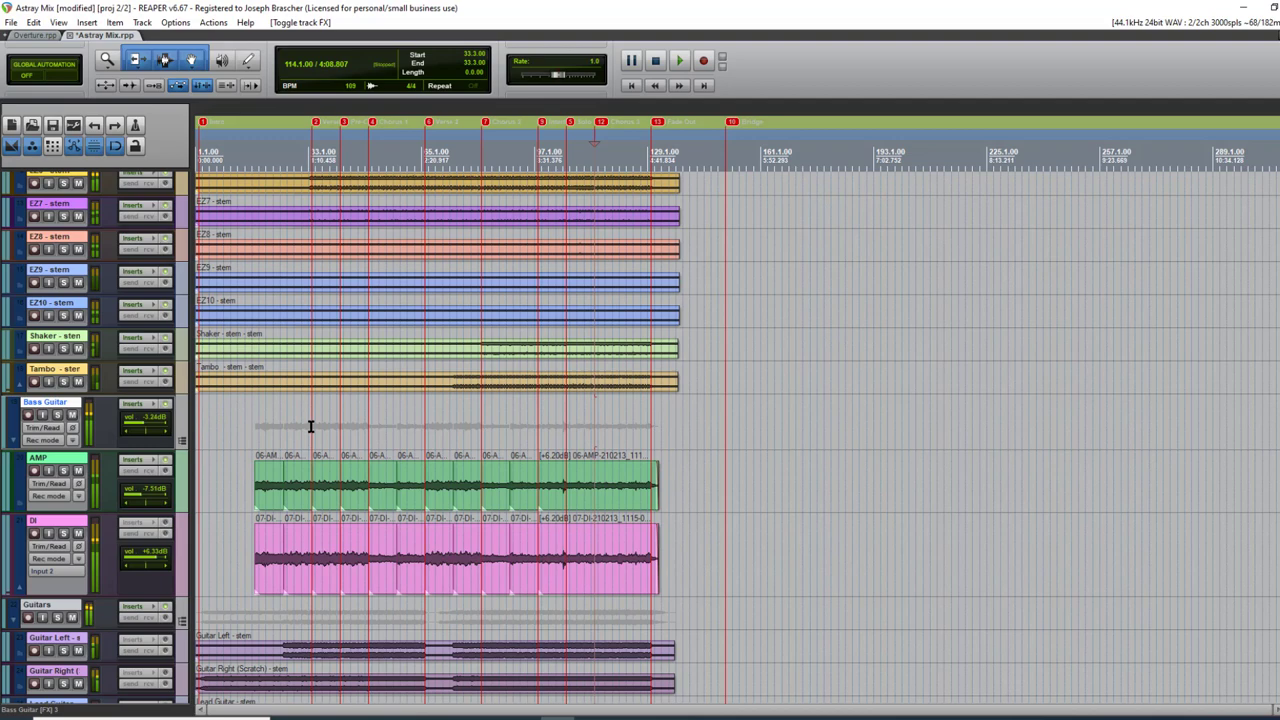
Open the Bass Guitar FX chain showing Virtual Mix Rack and move its window right.
{"action": "left_click", "coordinate": [133, 406]}
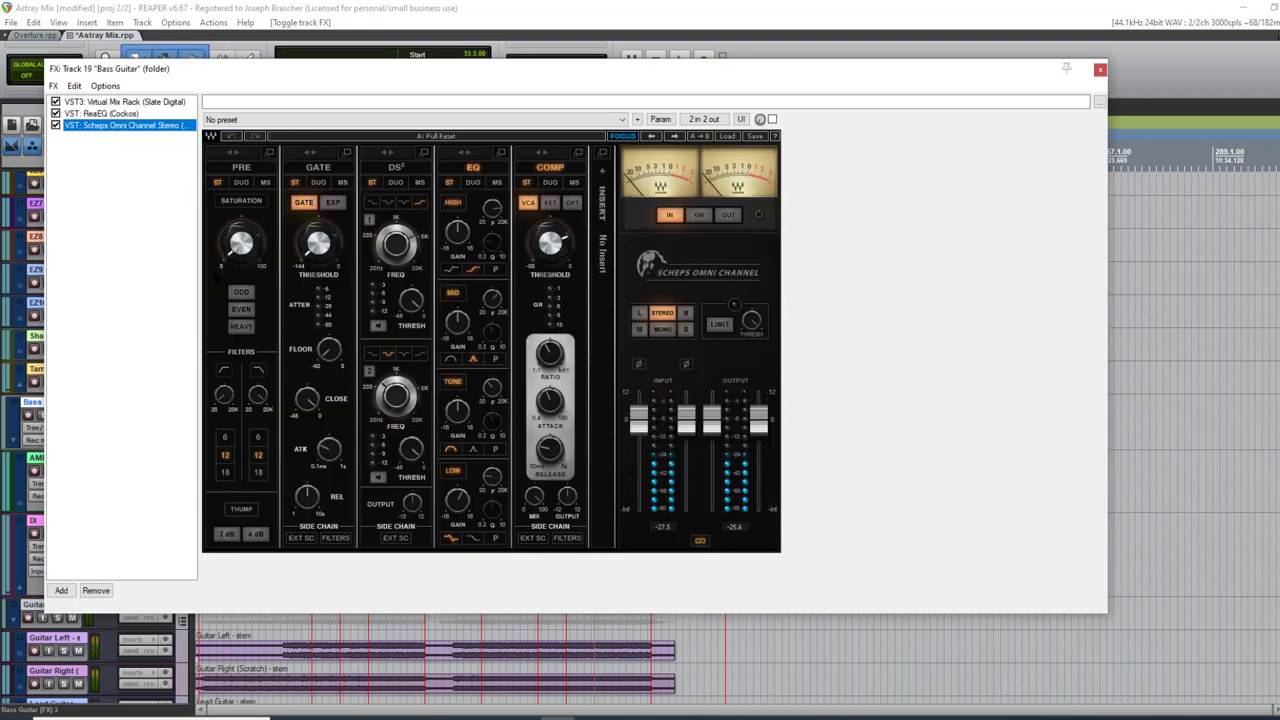
{"action": "left_click", "coordinate": [150, 104]}
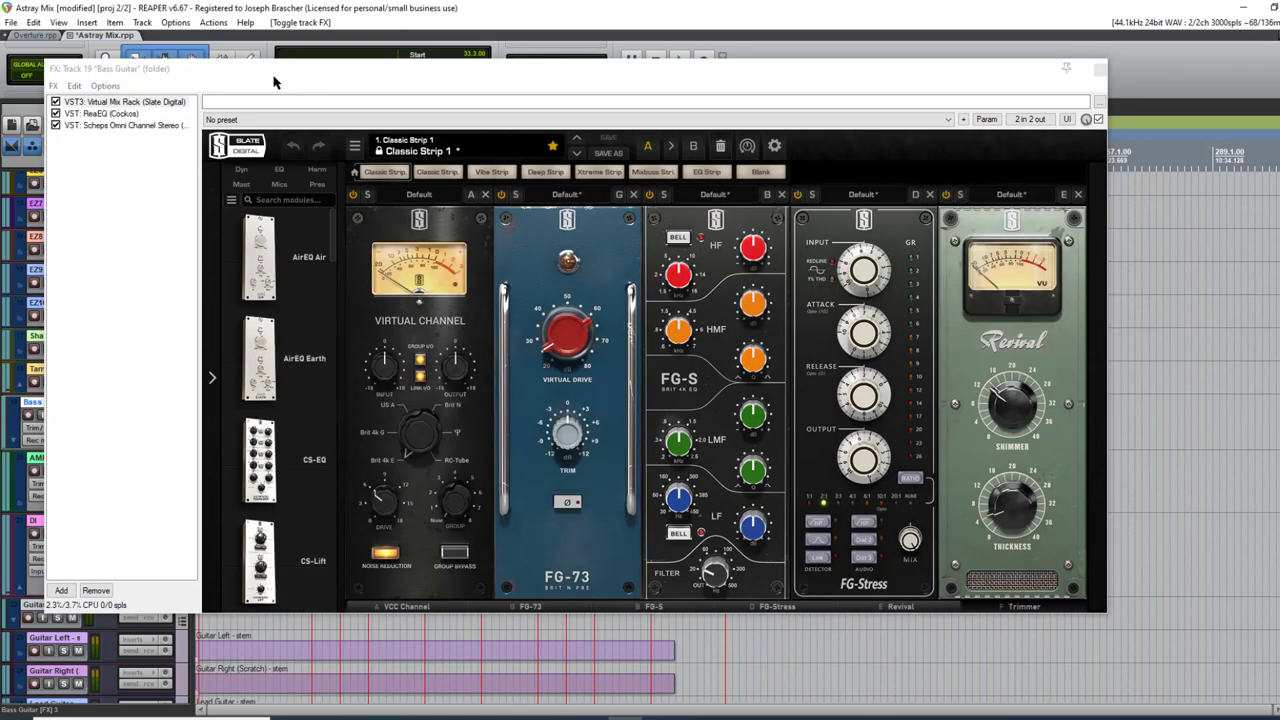
{"action": "left_click_drag", "start_coordinate": [270, 82], "coordinate": [276, 107]}
{"action": "scroll", "coordinate": [1027, 607], "scroll_direction": "down", "scroll_amount": 2}
{"action": "scroll", "coordinate": [1027, 607], "scroll_direction": "up", "scroll_amount": 2}
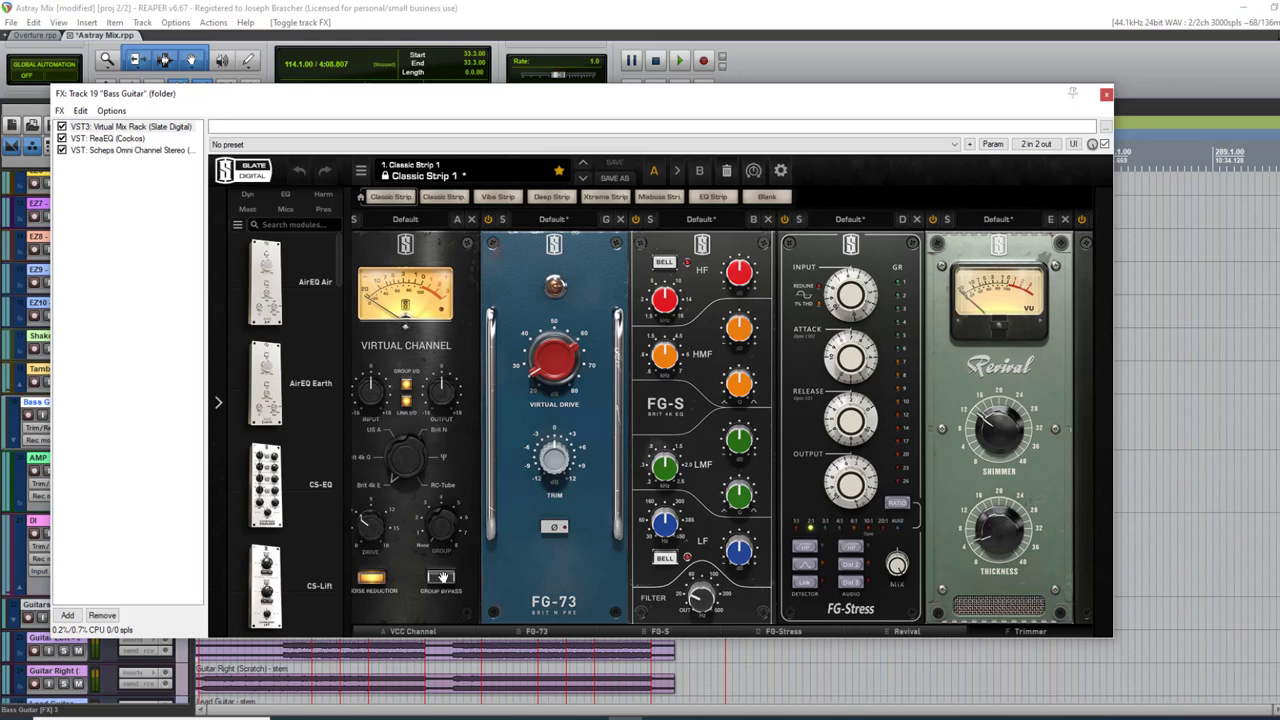
{"action": "left_click_drag", "start_coordinate": [415, 108], "coordinate": [724, 88]}
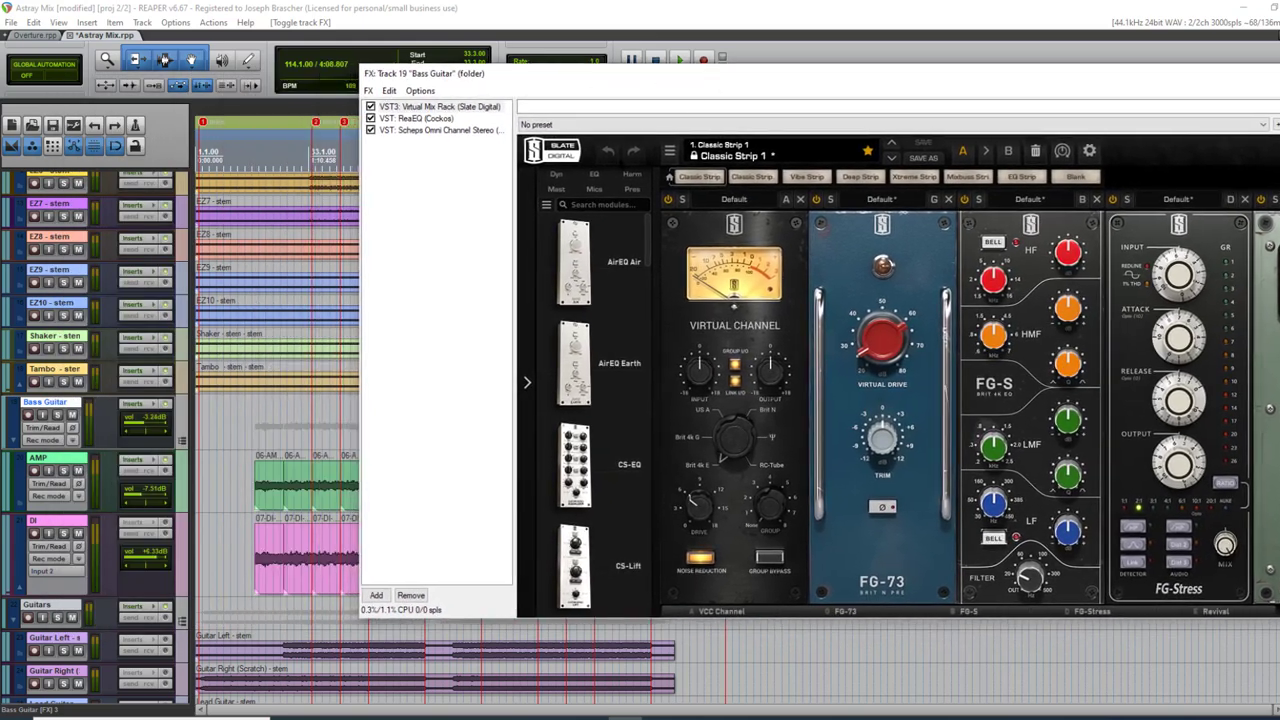
Reset the play position to bar 17 and inspect the FG-Stress output level in Virtual Mix Rack.
{"action": "left_click", "coordinate": [250, 440]}
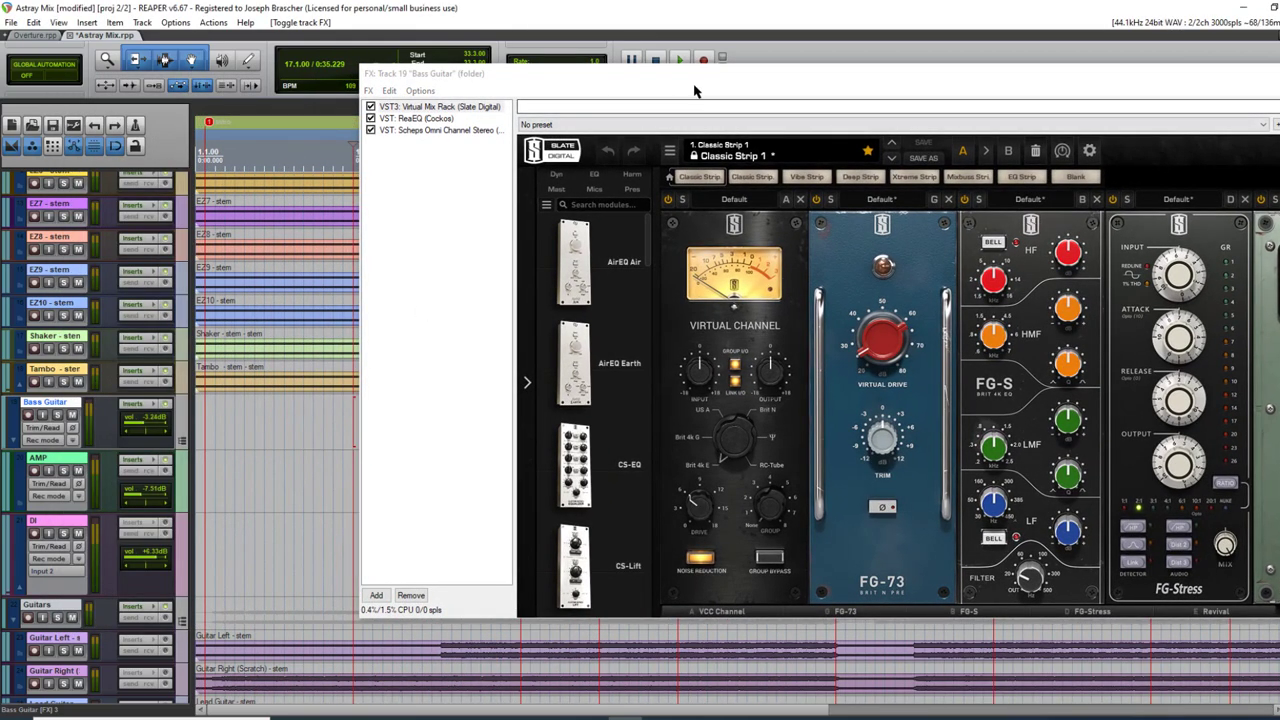
{"action": "left_click_drag", "start_coordinate": [686, 86], "coordinate": [918, 92]}
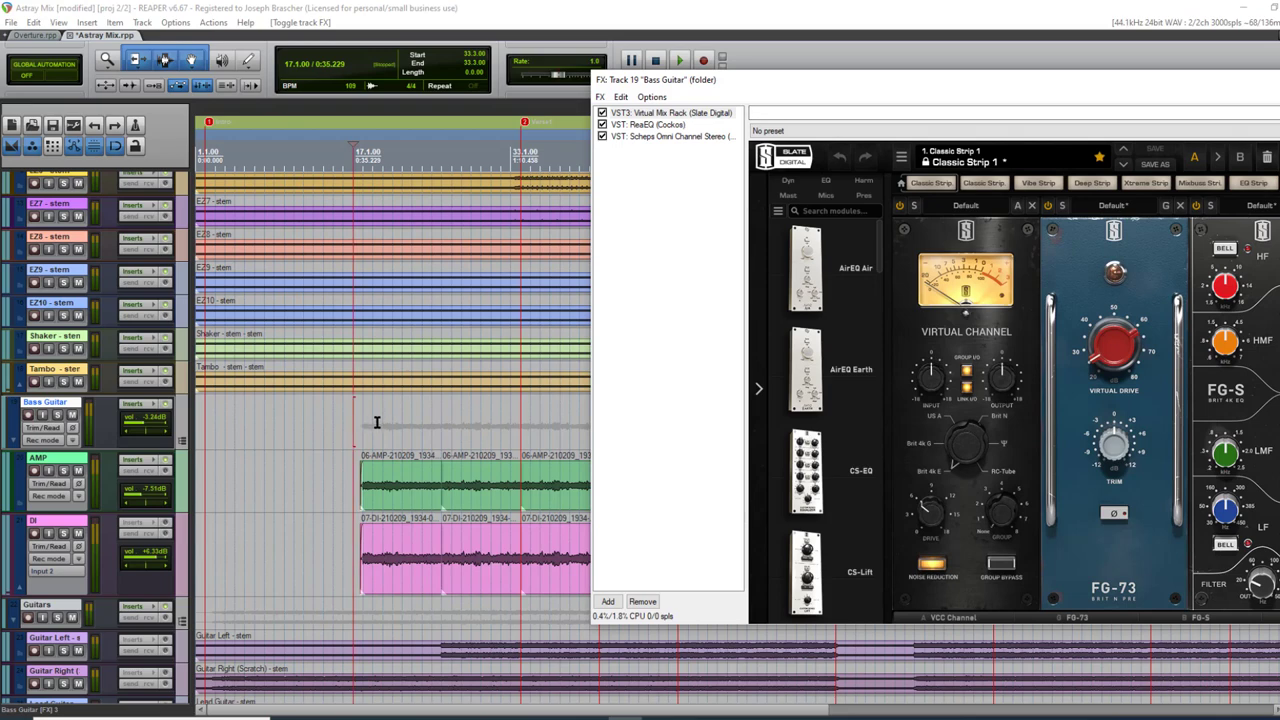
{"action": "key", "text": "ctrl+z"}
{"action": "key", "text": "ctrl+z"}
{"action": "key", "text": "ctrl+z"}
{"action": "key", "text": "ctrl+z"}
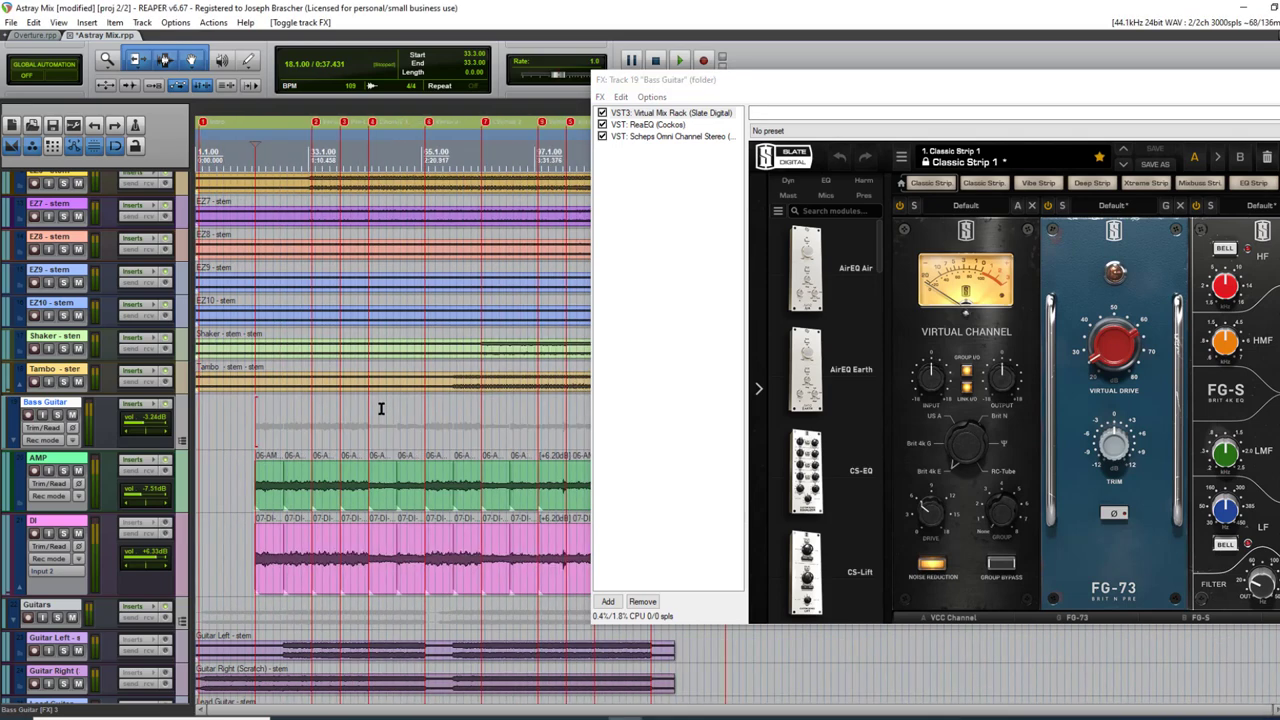
{"action": "left_click", "coordinate": [843, 80]}
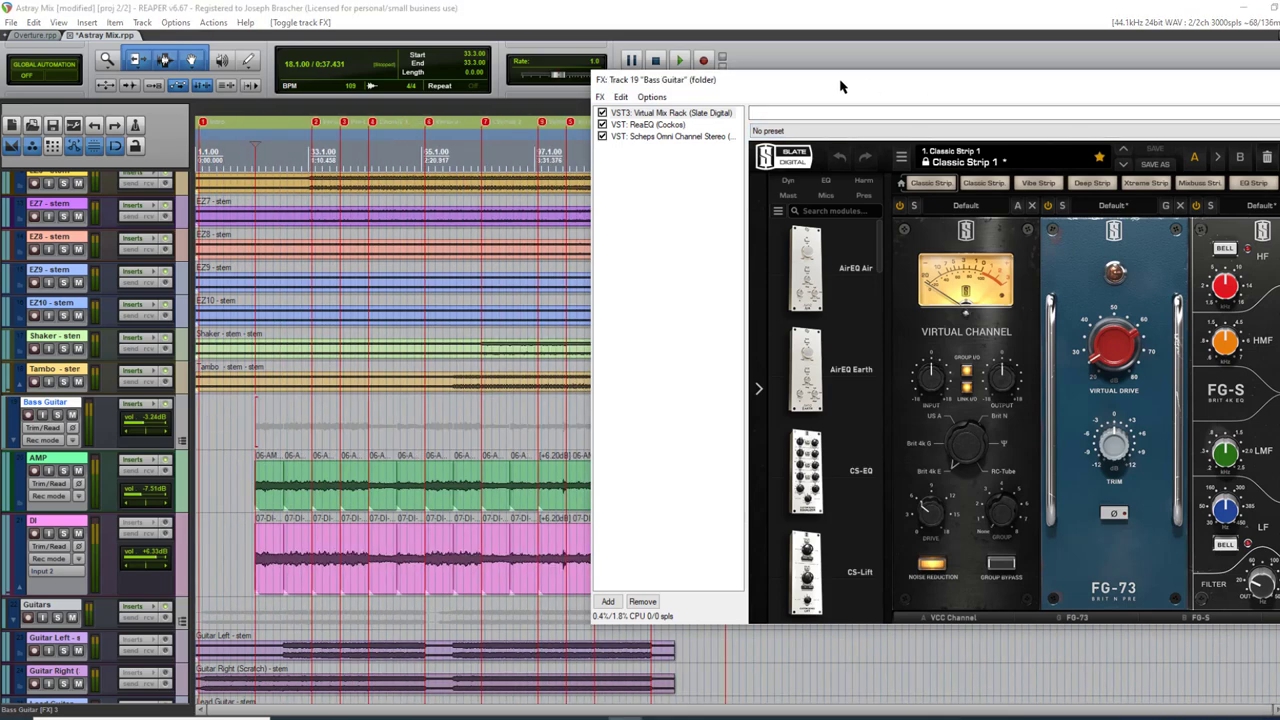
{"action": "left_click_drag", "start_coordinate": [1014, 82], "coordinate": [649, 54]}
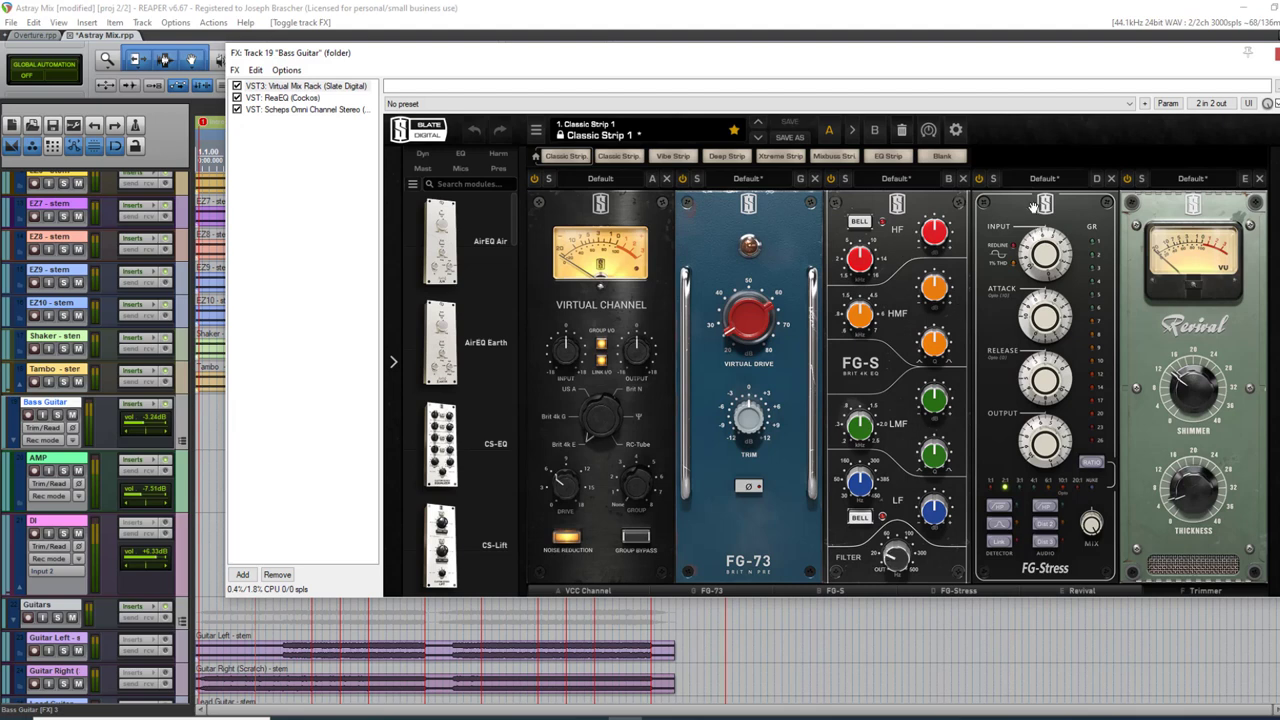
{"action": "left_click", "coordinate": [1035, 445]}
{"action": "left_click_drag", "start_coordinate": [395, 61], "coordinate": [533, 56]}
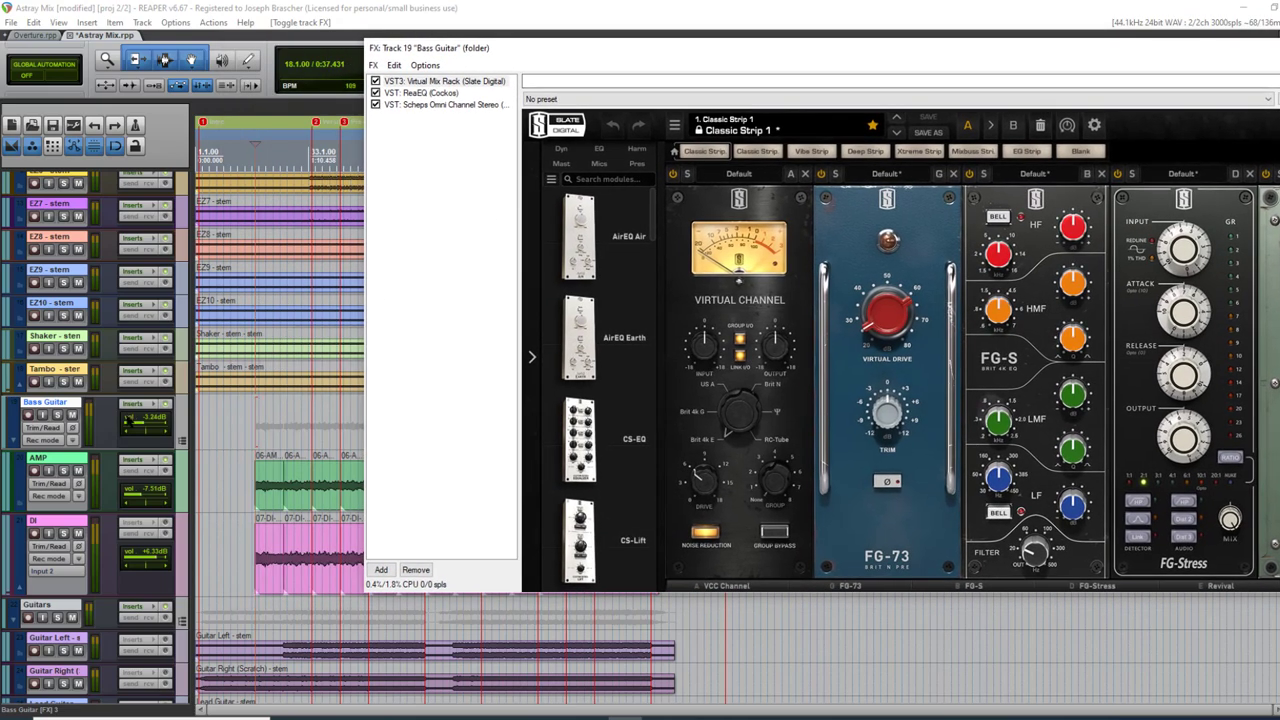
Solo the Bass Guitar bus and bypass the Scheps Omni Channel plugin.
{"action": "left_click", "coordinate": [62, 415]}
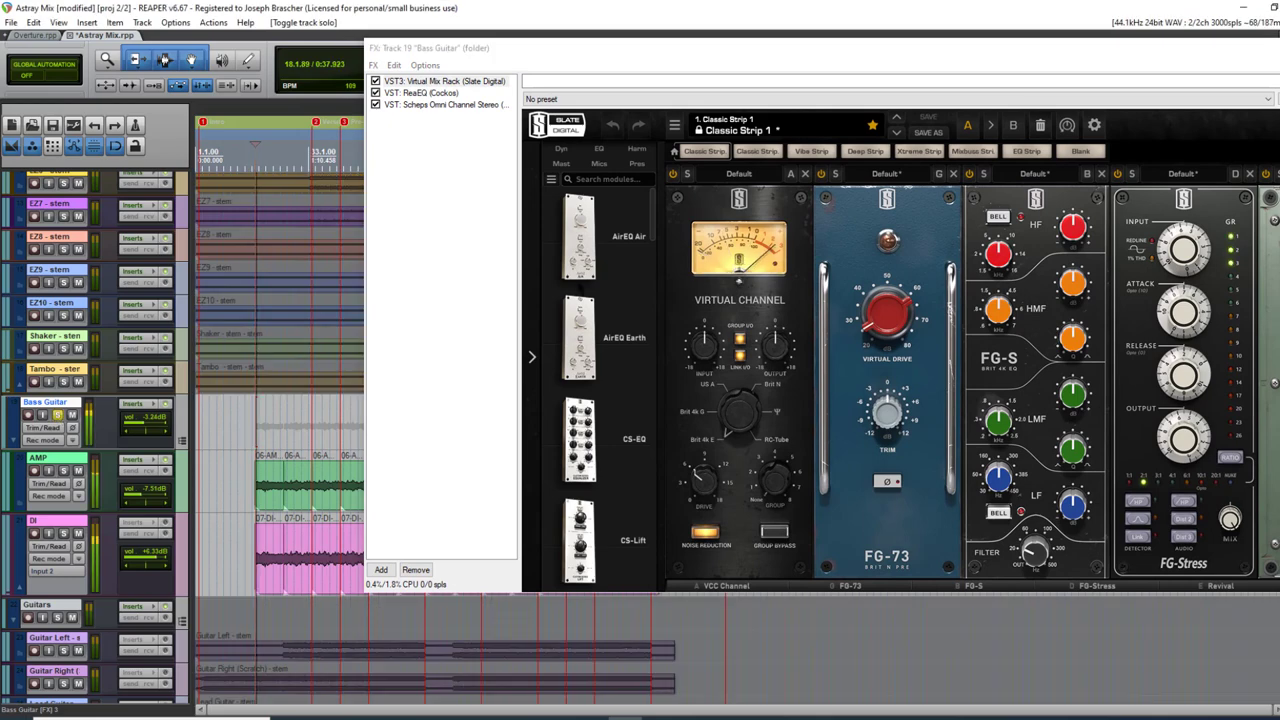
{"action": "left_click_drag", "start_coordinate": [1097, 51], "coordinate": [918, 64]}
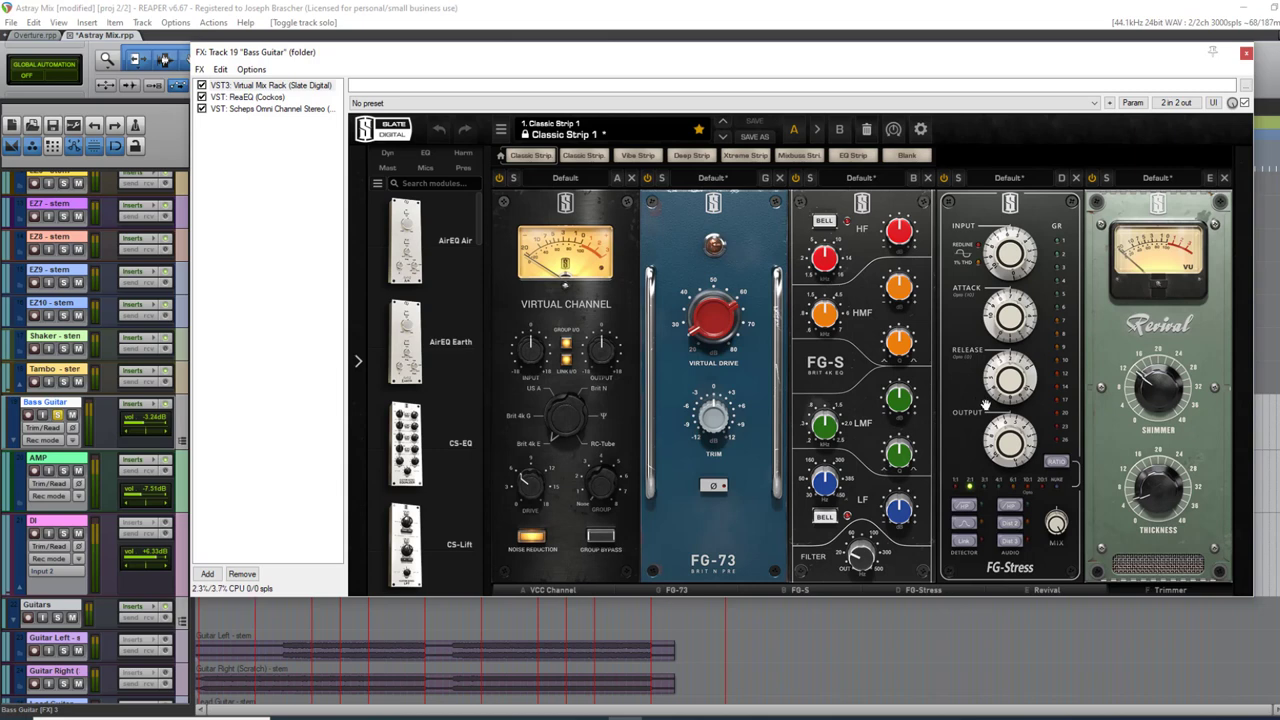
{"action": "mouse_move", "coordinate": [1148, 380]}
{"action": "left_click", "coordinate": [203, 108]}
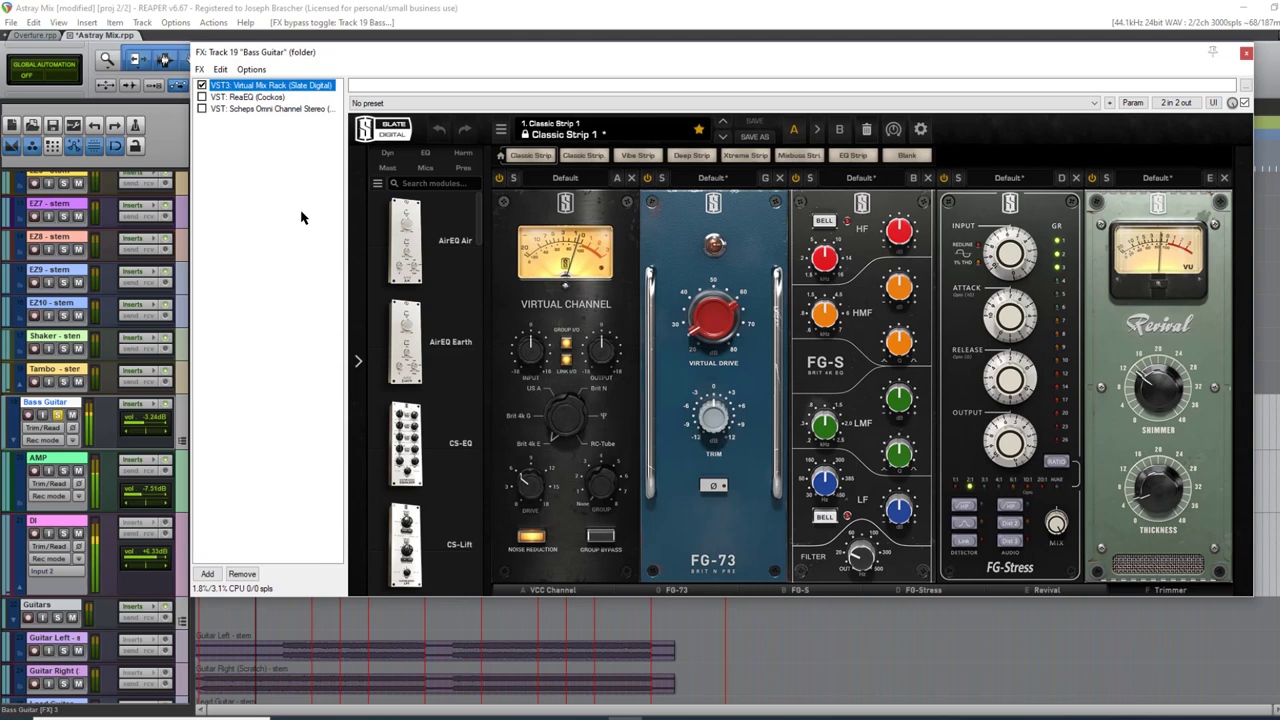
Toggle Virtual Mix Rack bypass to compare, then re-enable ReaEQ showing its 67.9 Hz high-pass.
{"action": "left_click", "coordinate": [202, 87]}
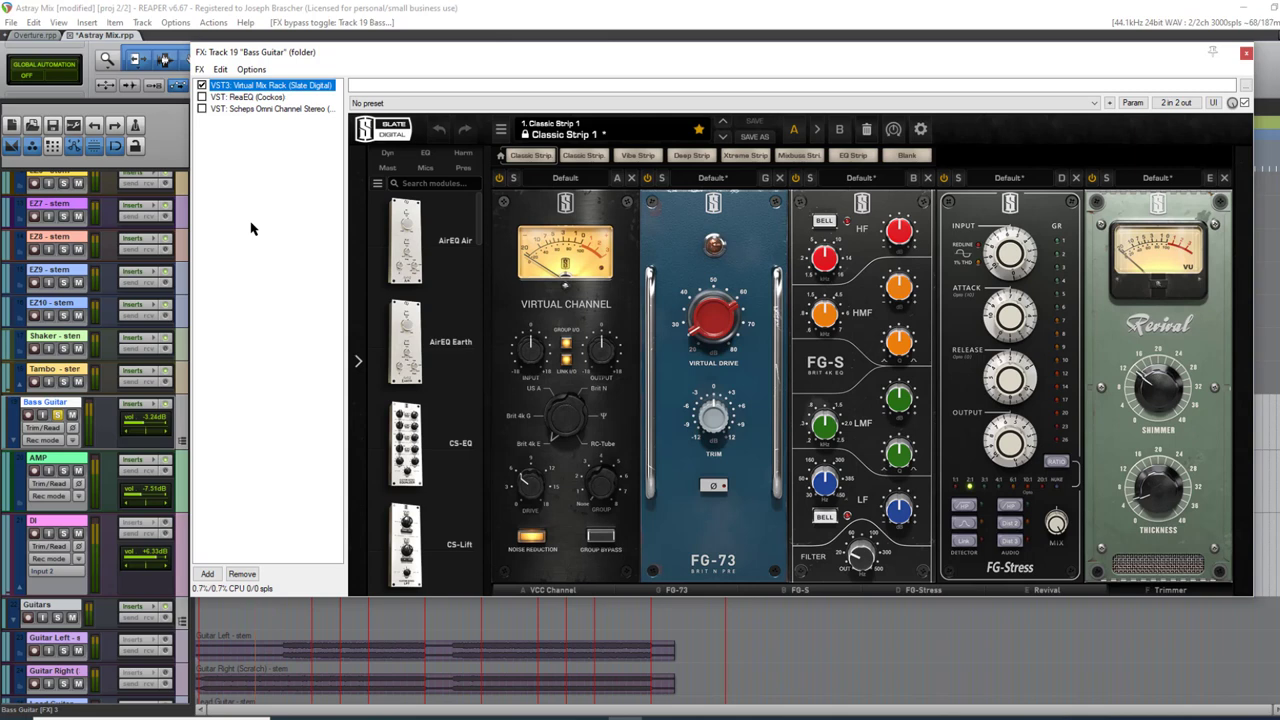
{"action": "left_click", "coordinate": [897, 512]}
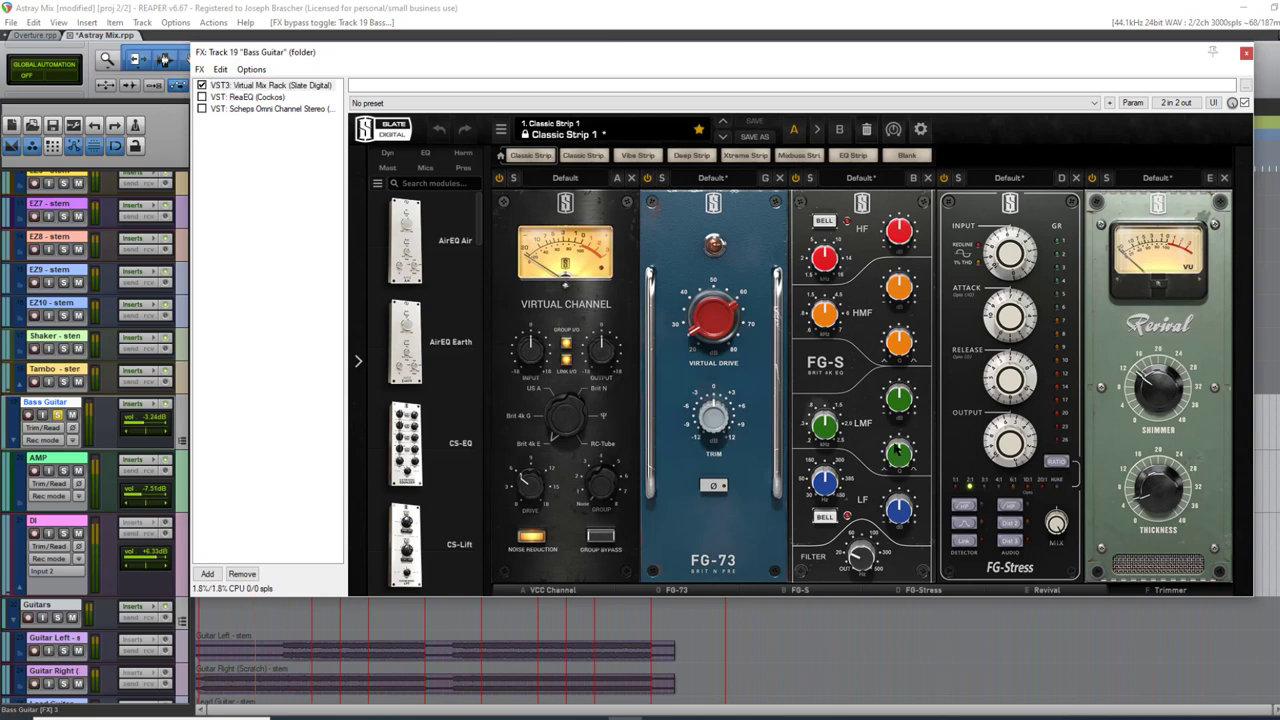
{"action": "left_click", "coordinate": [203, 97]}
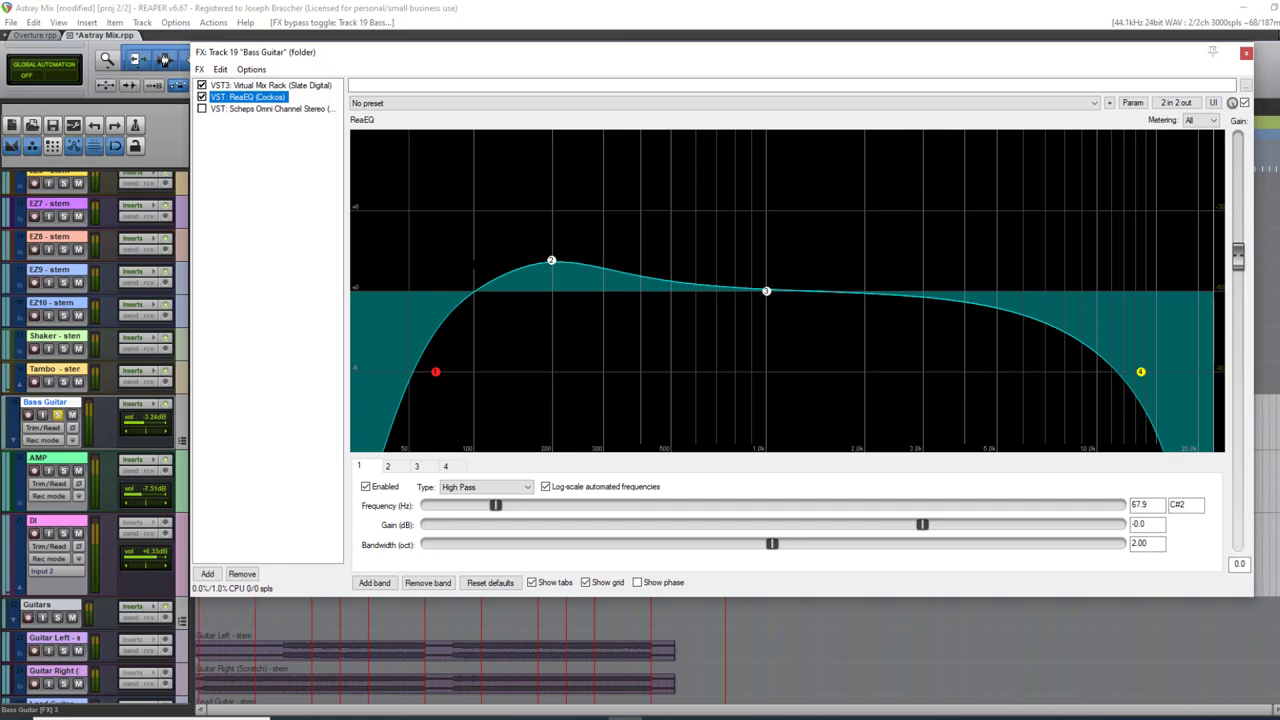
Scroll the track list to the top and solo the DRUMS folder alongside the bass.
{"action": "mouse_move", "coordinate": [436, 373]}
{"action": "scroll", "coordinate": [147, 226], "scroll_direction": "up", "scroll_amount": 6}
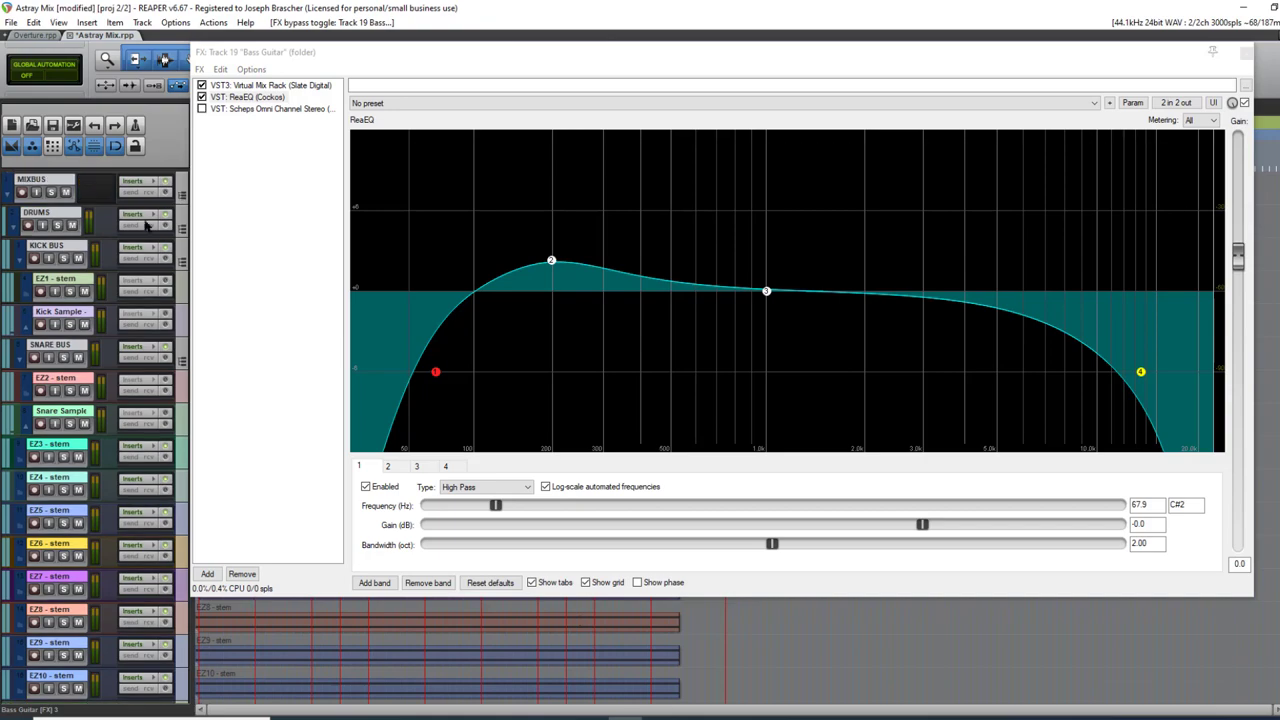
{"action": "left_click", "coordinate": [57, 225]}
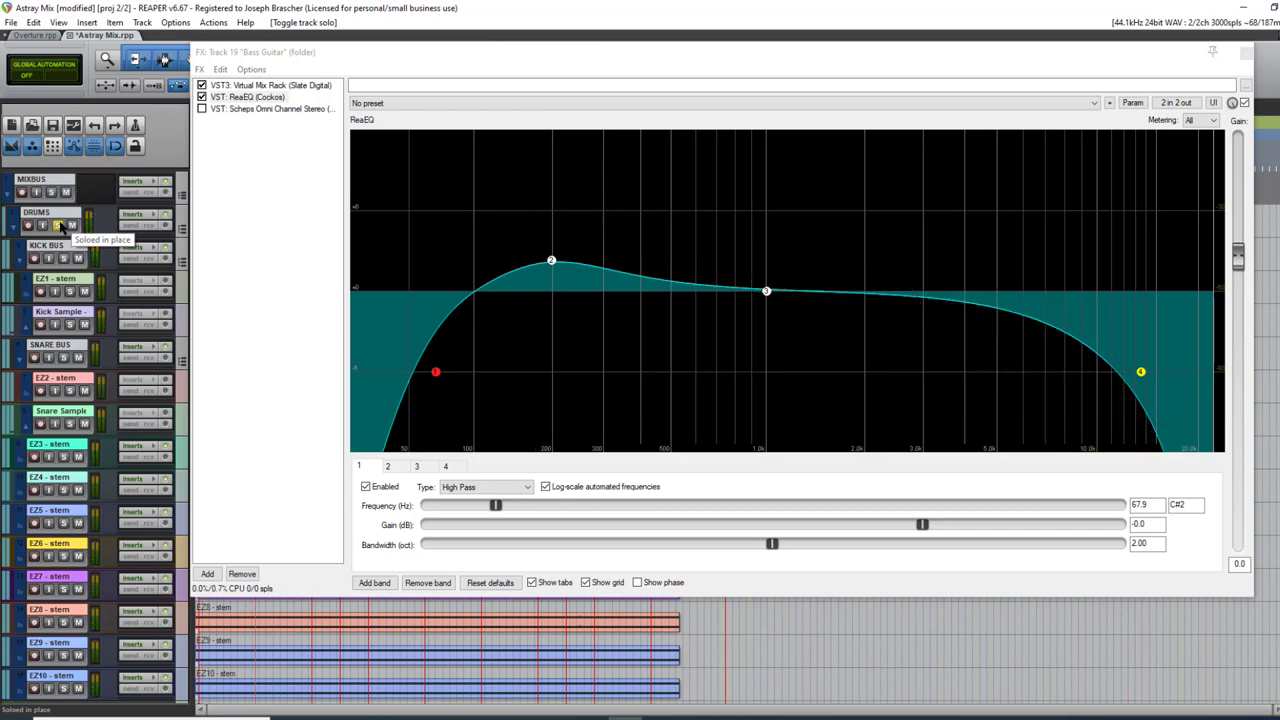
Reposition the FX window and bring the ReaEQ display into focus.
{"action": "scroll", "coordinate": [60, 228], "scroll_direction": "down", "scroll_amount": 3}
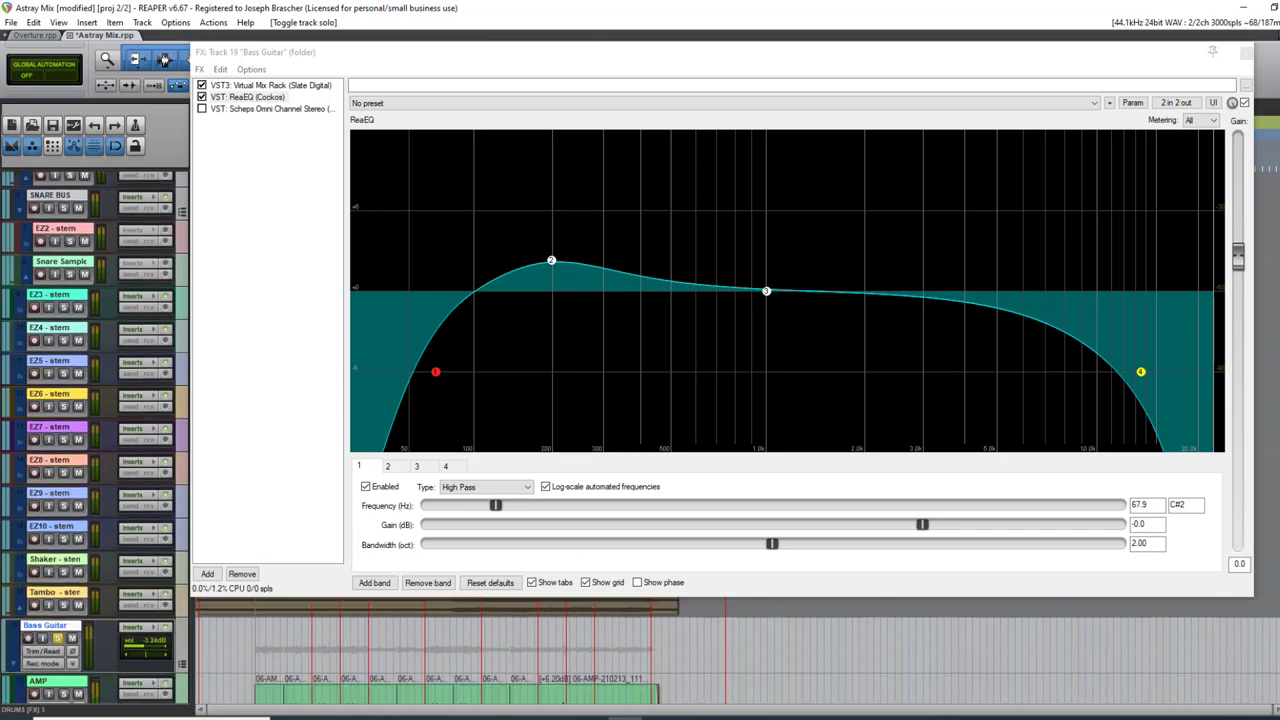
{"action": "scroll", "coordinate": [94, 437], "scroll_direction": "down", "scroll_amount": 3}
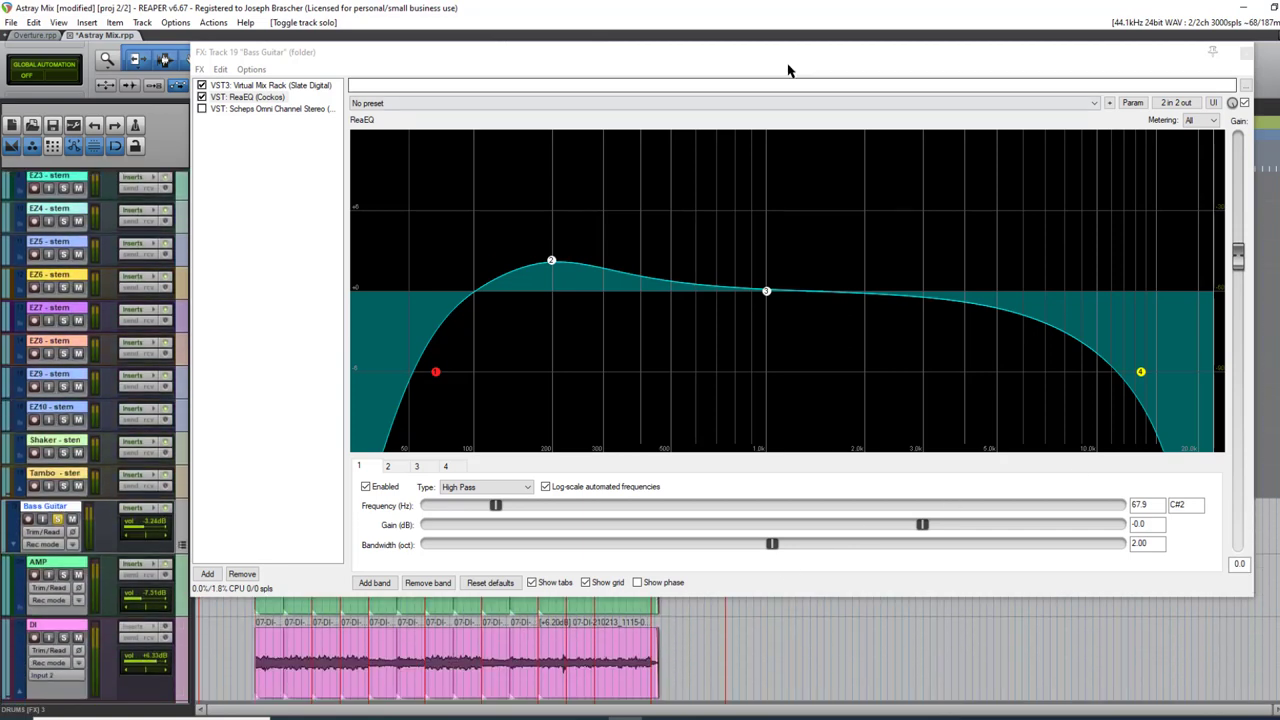
{"action": "left_click_drag", "start_coordinate": [711, 57], "coordinate": [586, 65]}
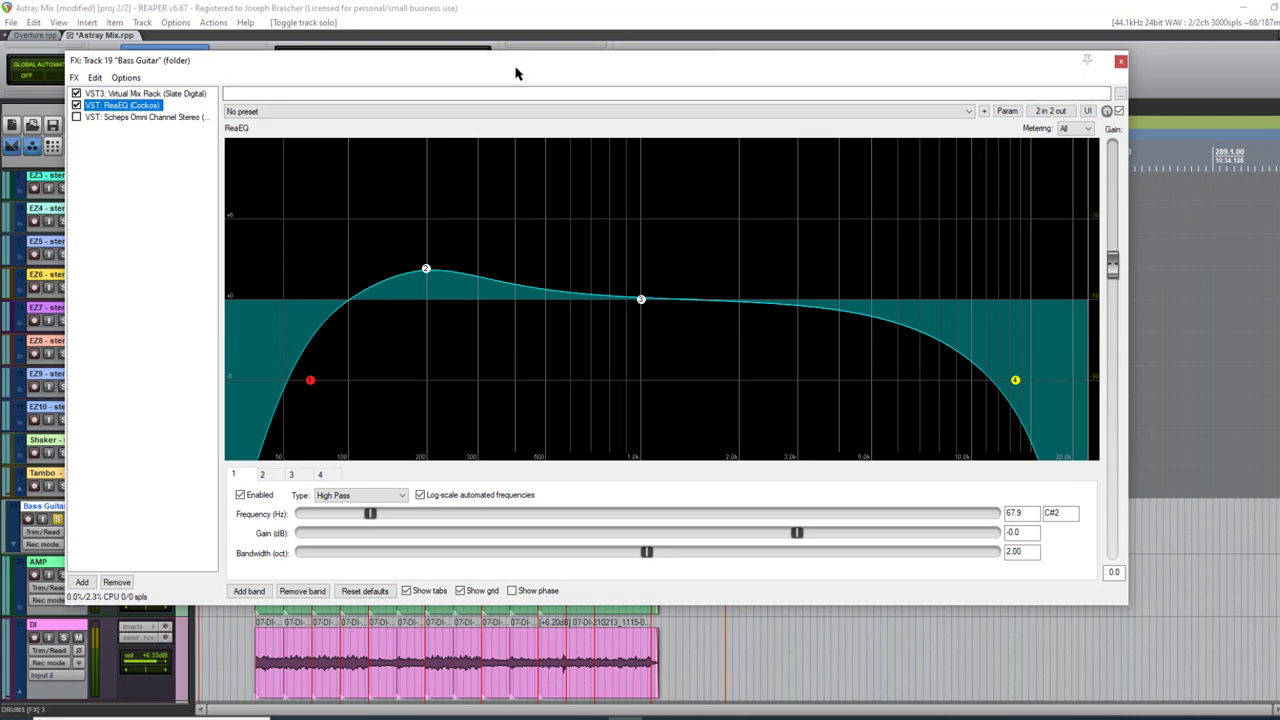
{"action": "left_click_drag", "start_coordinate": [518, 70], "coordinate": [672, 66]}
{"action": "left_click", "coordinate": [100, 145]}
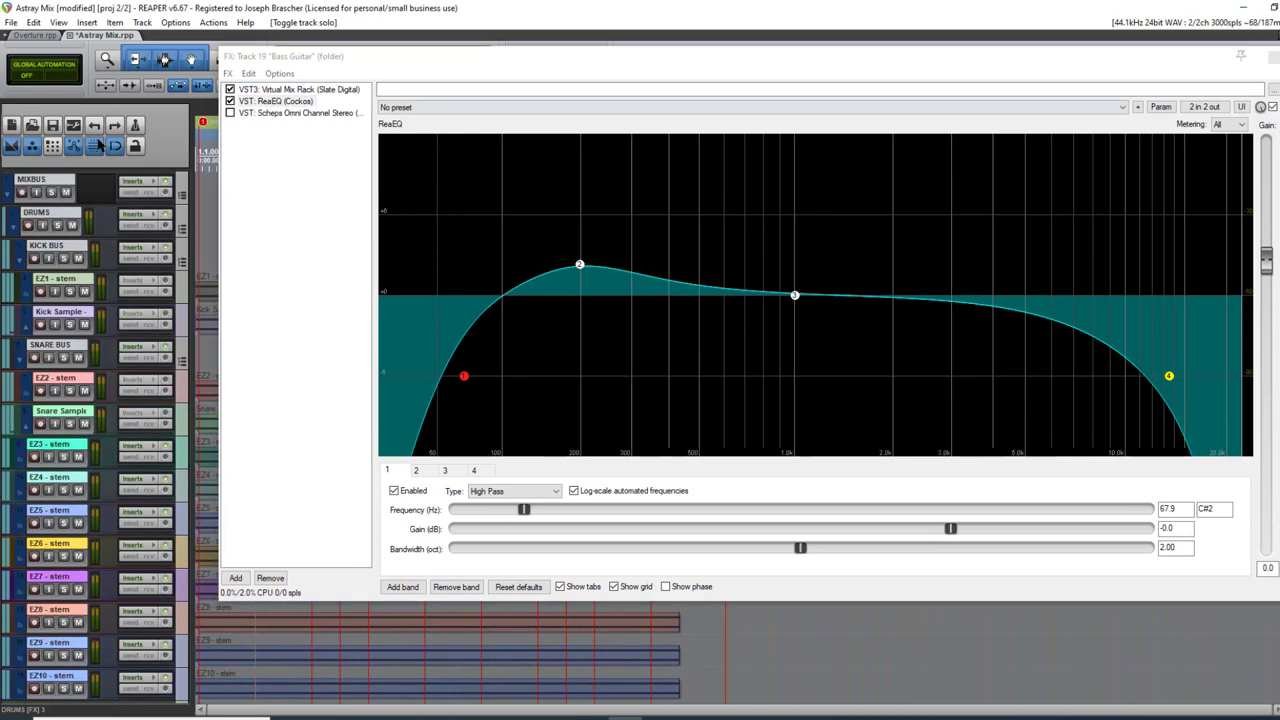
{"action": "left_click", "coordinate": [58, 226]}
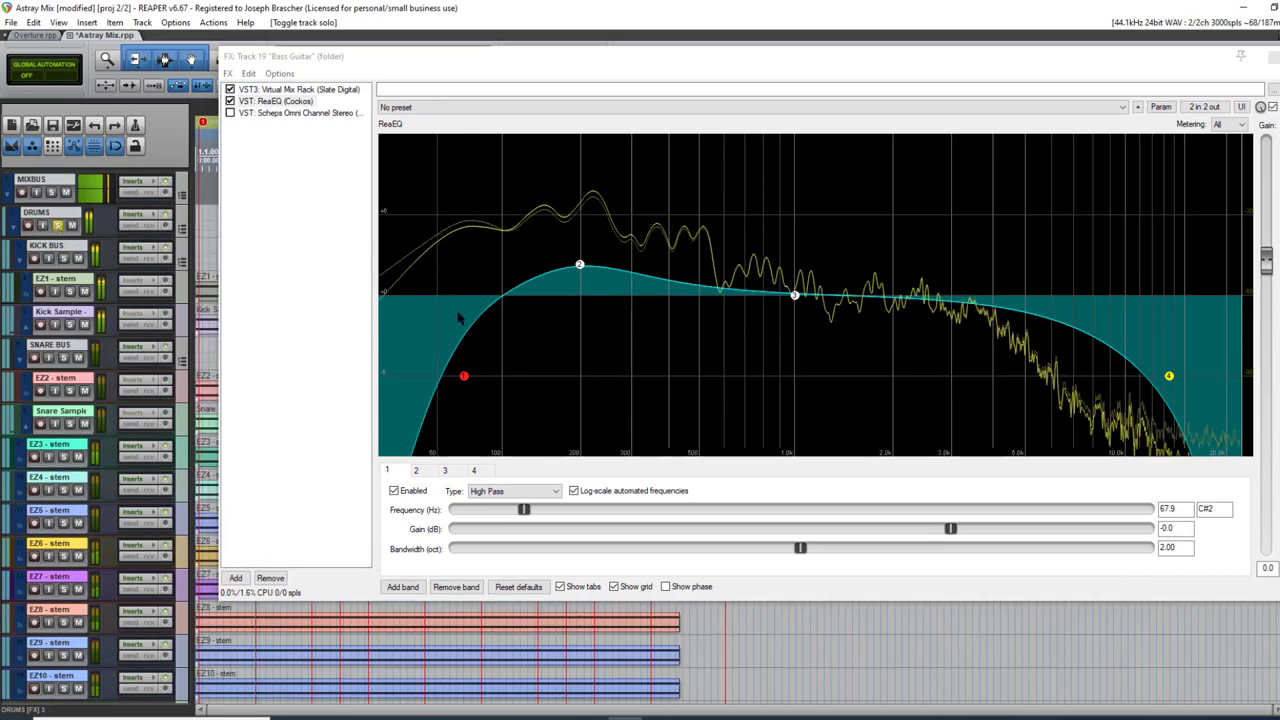
Add a roughly +10 dB low-shelf band in ReaEQ, then undo back to the high-pass curve.
{"action": "double_click", "coordinate": [430, 263]}
{"action": "left_click_drag", "start_coordinate": [436, 262], "coordinate": [447, 7]}
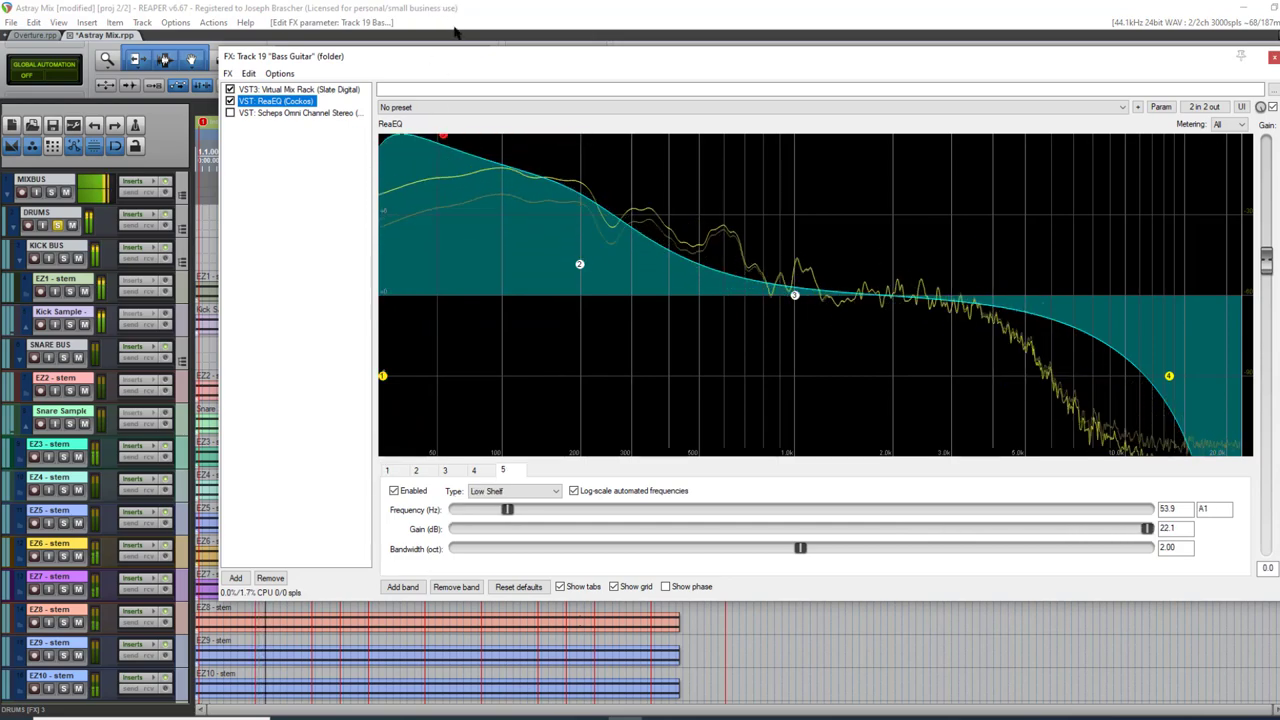
{"action": "key", "text": "ctrl+z"}
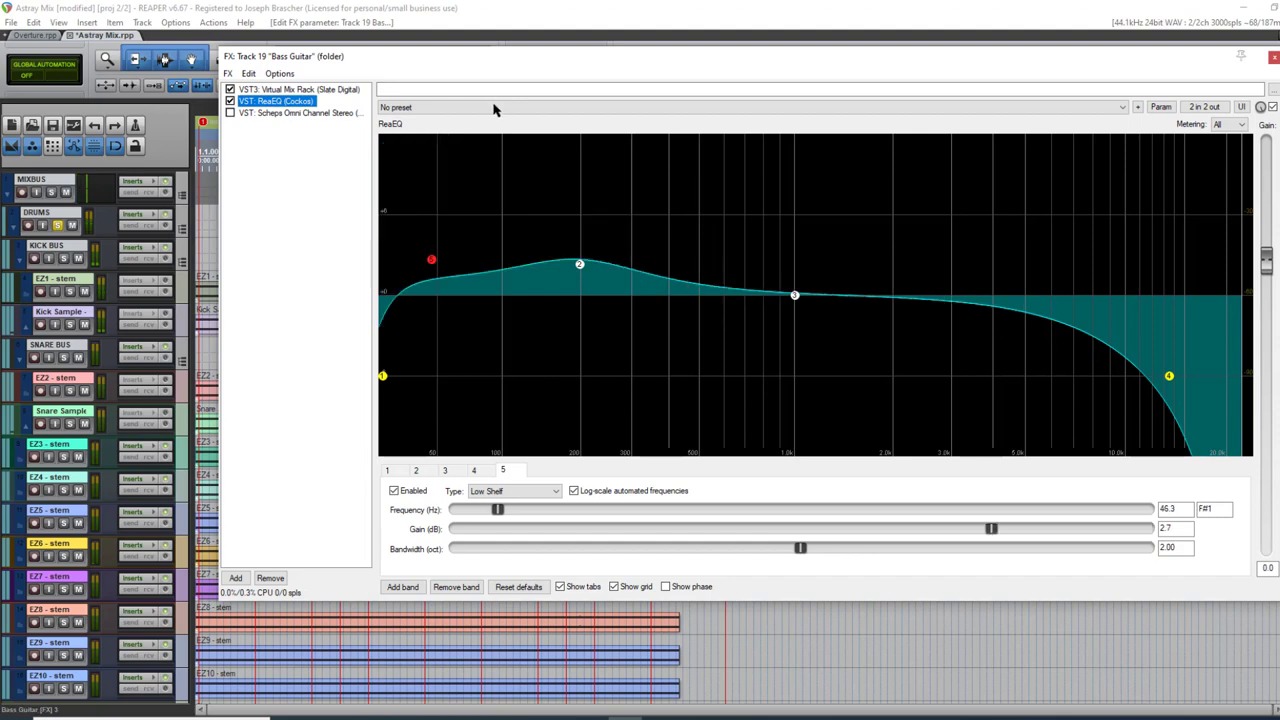
{"action": "key", "text": "ctrl+z"}
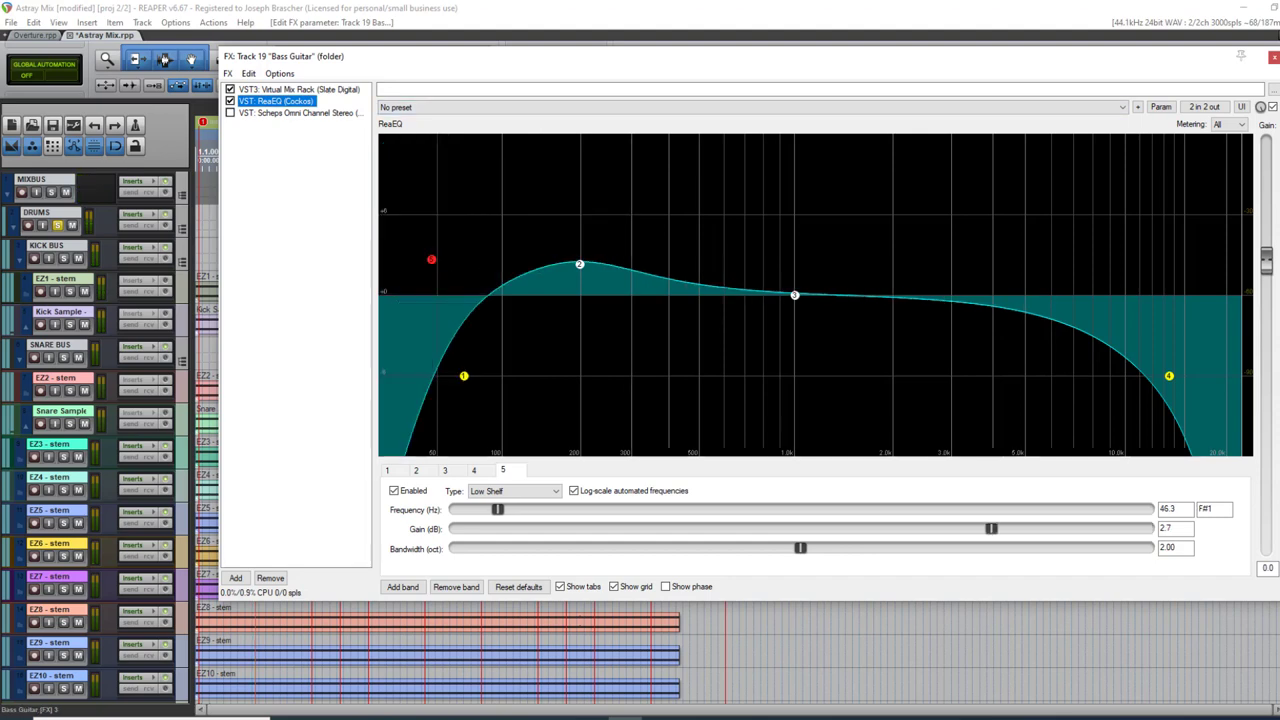
{"action": "key", "text": "ctrl+z"}
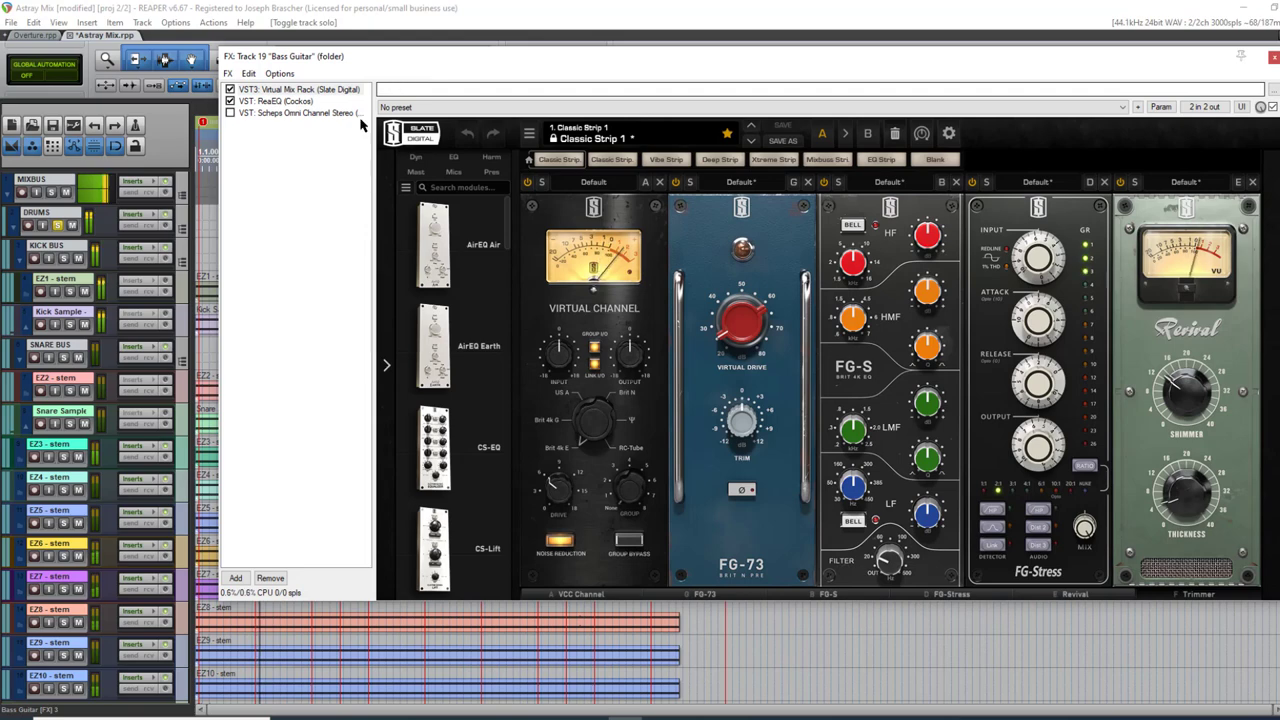
Show the Virtual Mix Rack strip in the FX chain and start playback.
{"action": "left_click_drag", "start_coordinate": [1135, 56], "coordinate": [1103, 69]}
{"action": "left_click", "coordinate": [245, 114]}
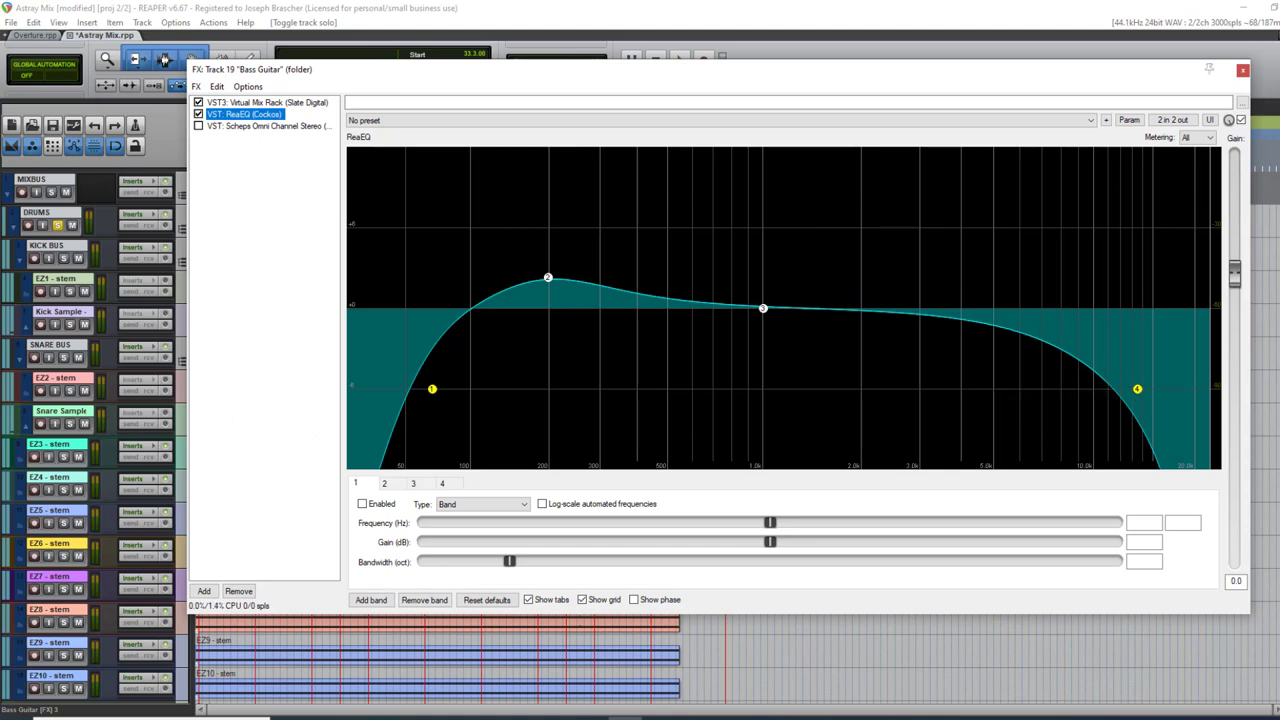
{"action": "left_click", "coordinate": [295, 104]}
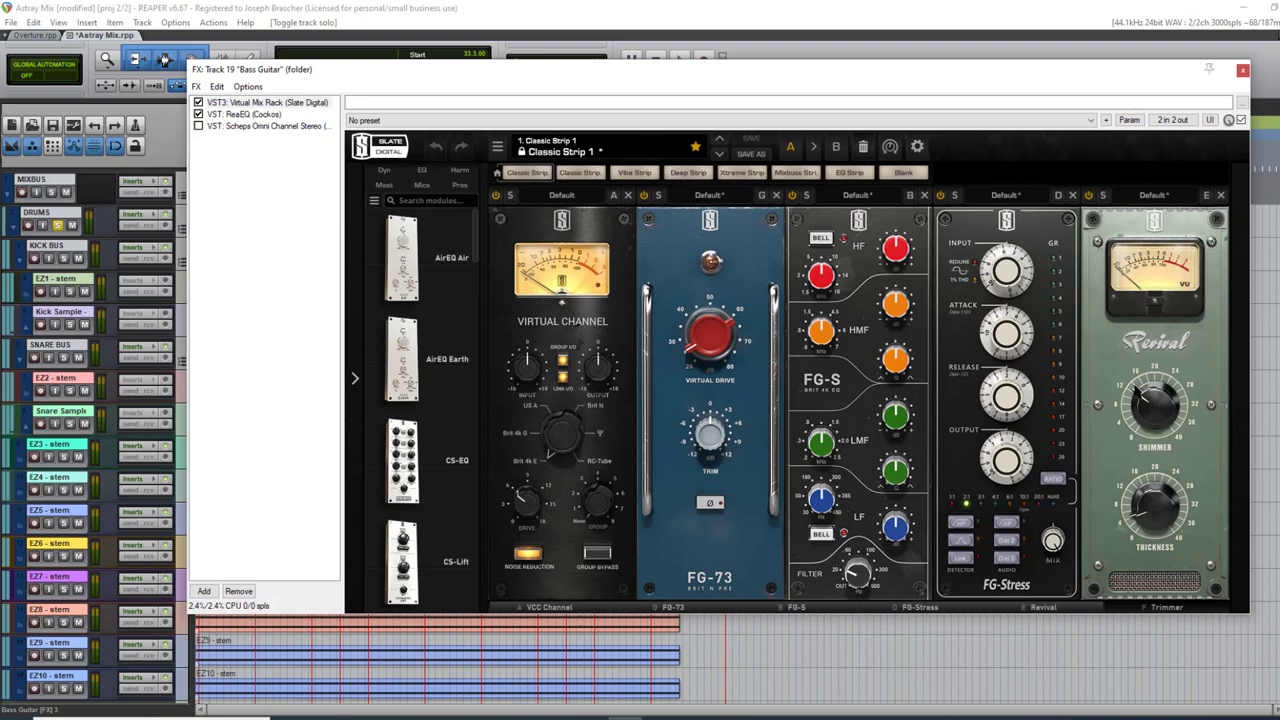
{"action": "key", "text": "space"}
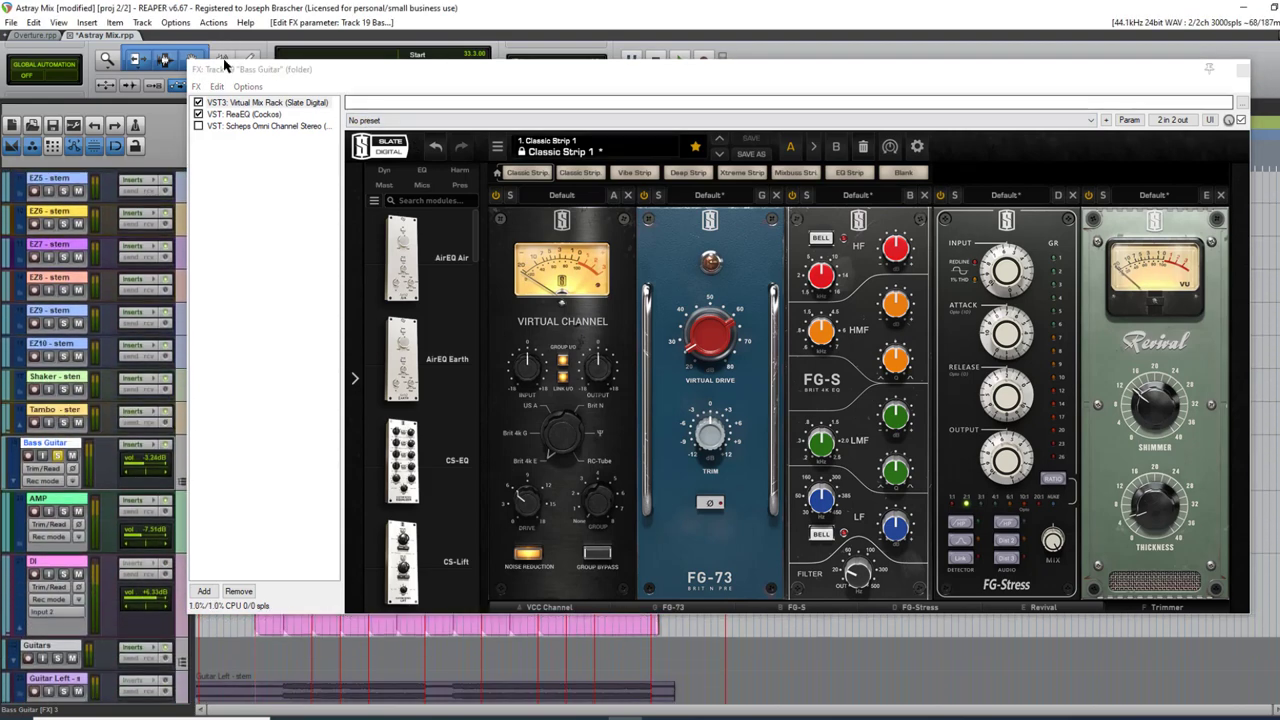
Show and re-enable Scheps Omni Channel, moving the FX window up and right.
{"action": "left_click", "coordinate": [240, 126]}
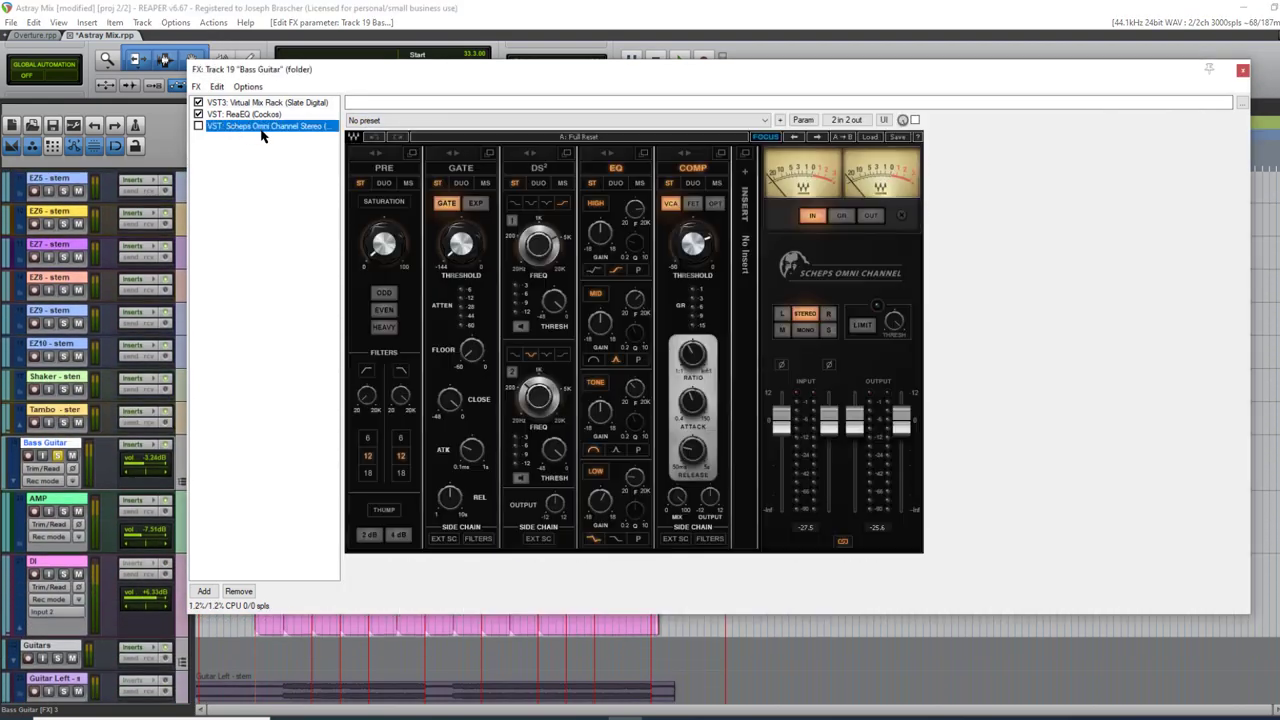
{"action": "left_click", "coordinate": [198, 126]}
{"action": "left_click_drag", "start_coordinate": [363, 72], "coordinate": [547, 54]}
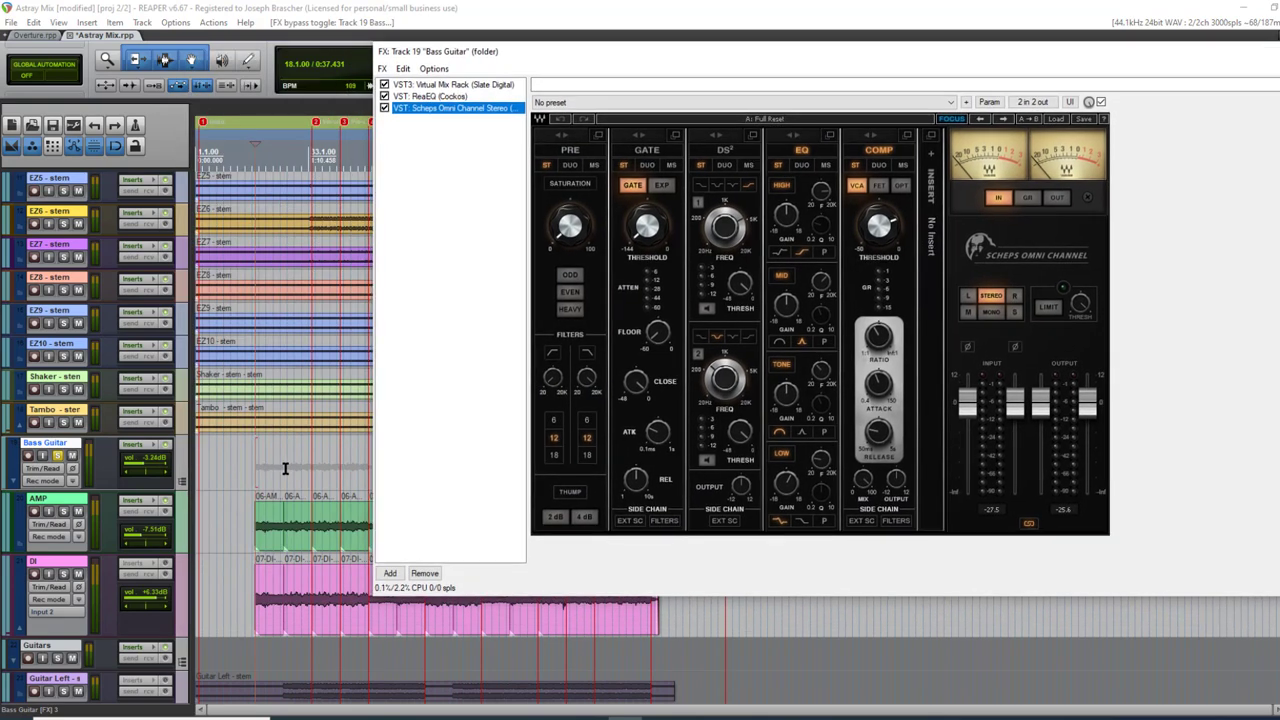
During playback, lower the Scheps compressor threshold to -11.75 and adjust its ratio.
{"action": "key", "text": "space"}
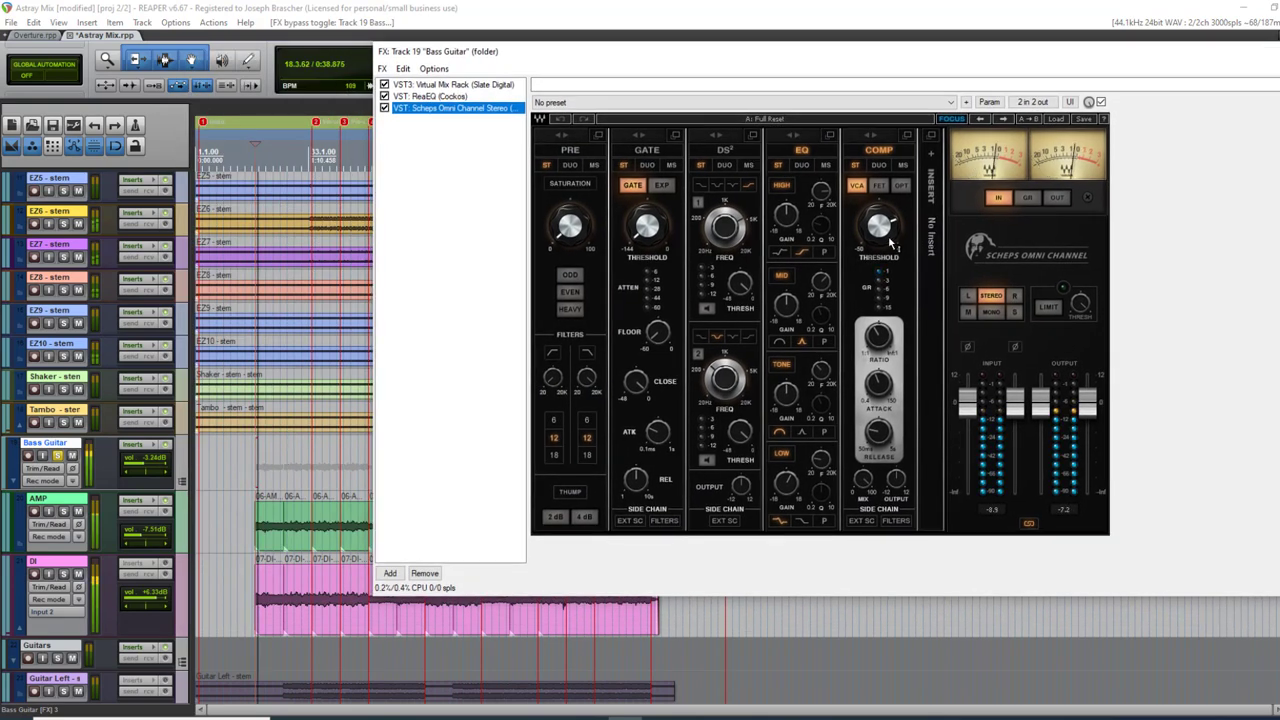
{"action": "left_click_drag", "start_coordinate": [890, 240], "coordinate": [890, 240]}
{"action": "key", "text": "space"}
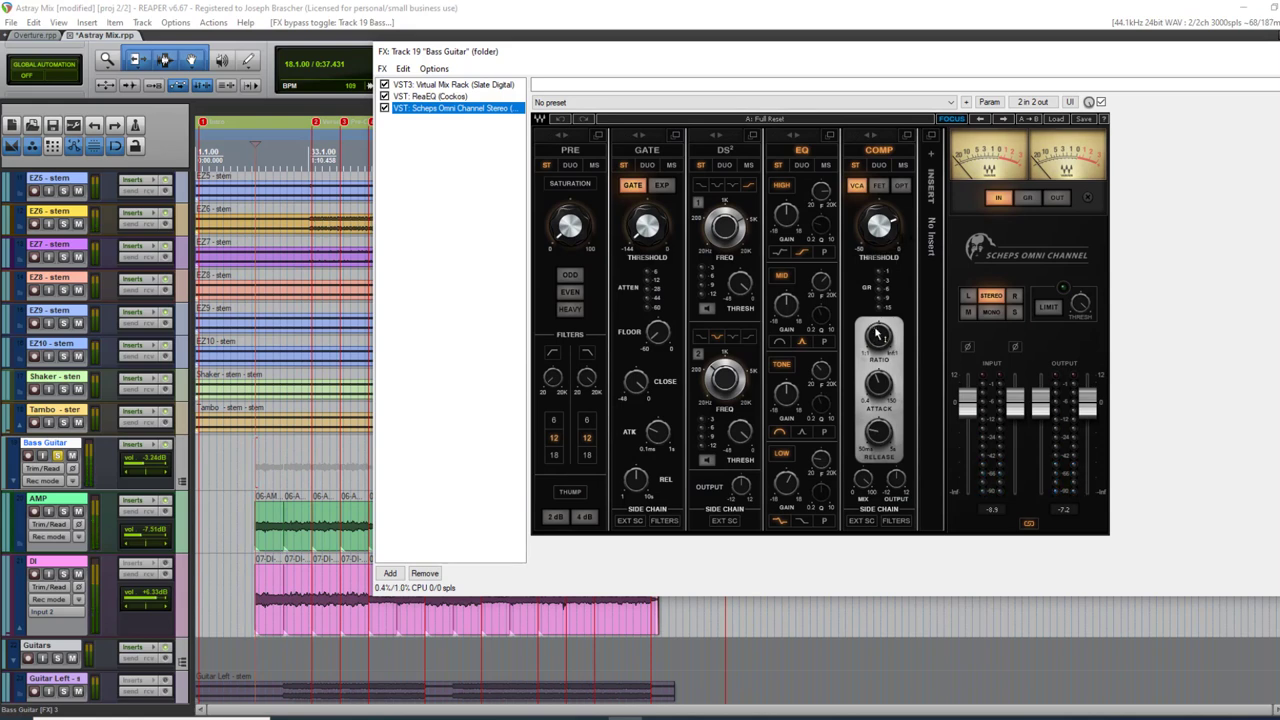
{"action": "left_click_drag", "start_coordinate": [877, 335], "coordinate": [877, 335]}
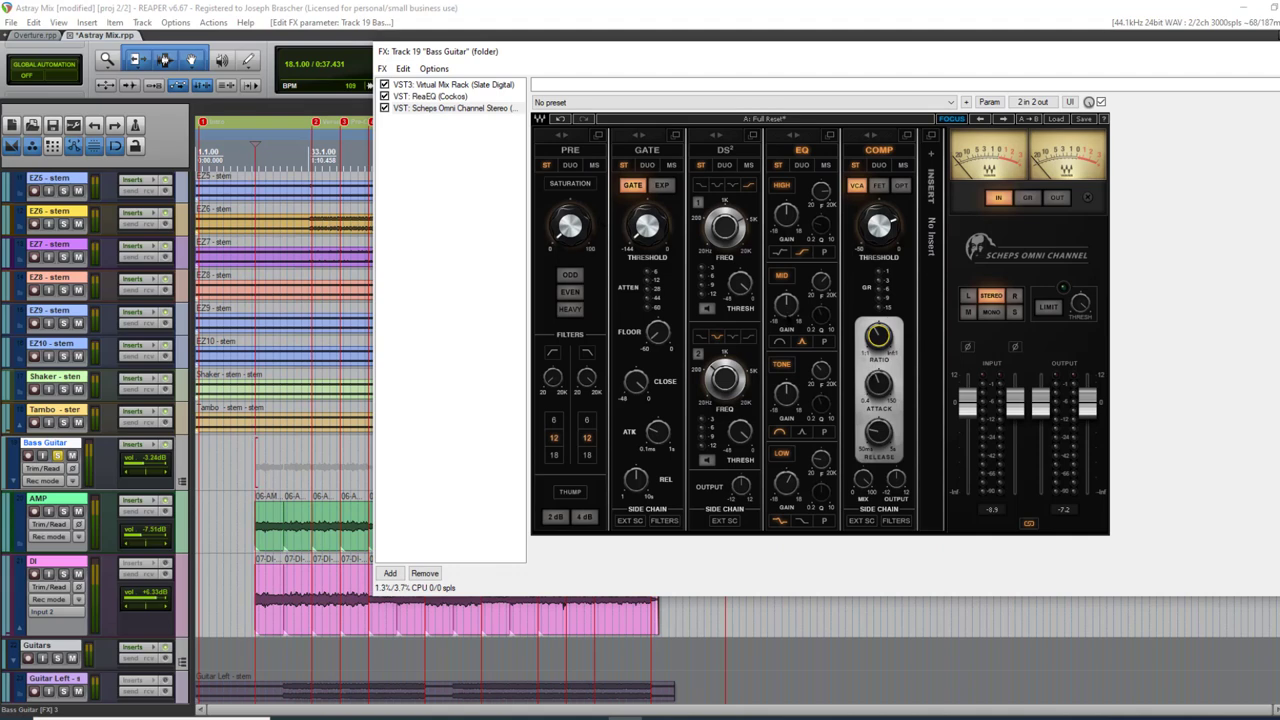
Switch to ReaEQ and play the song to watch the bass spectrum.
{"action": "mouse_move", "coordinate": [787, 483]}
{"action": "left_click", "coordinate": [425, 97]}
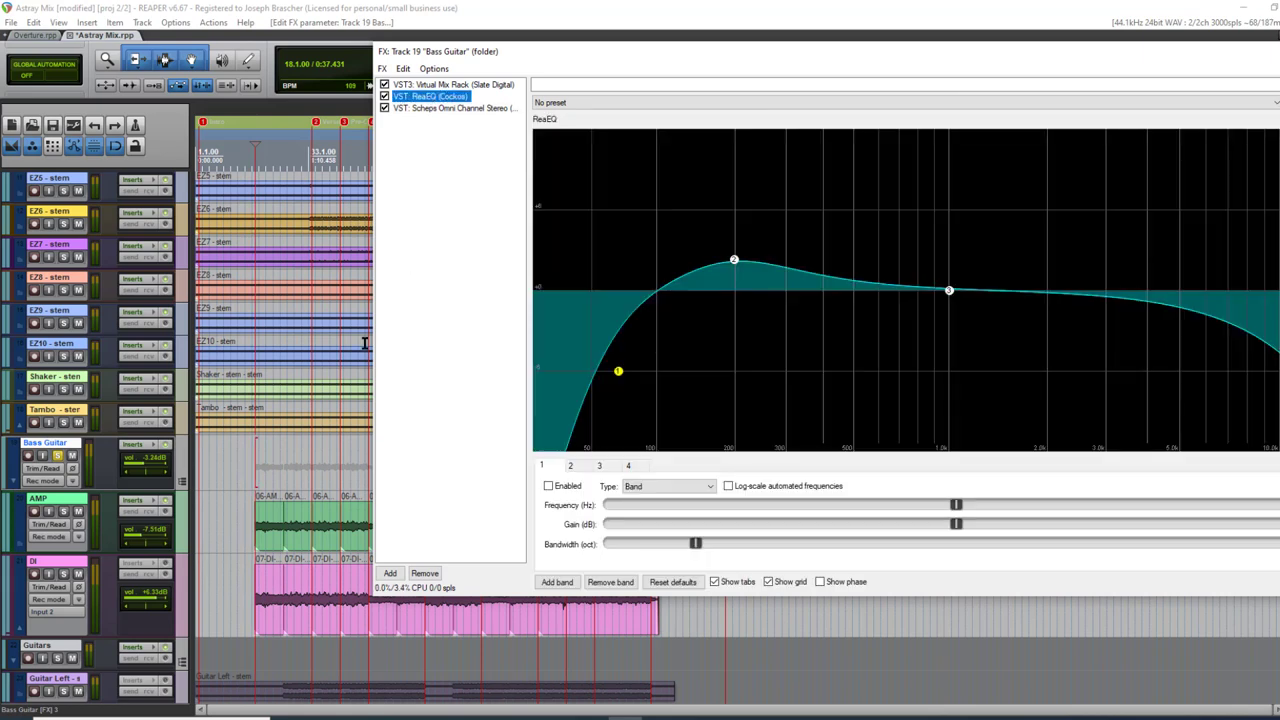
{"action": "key", "text": "space"}
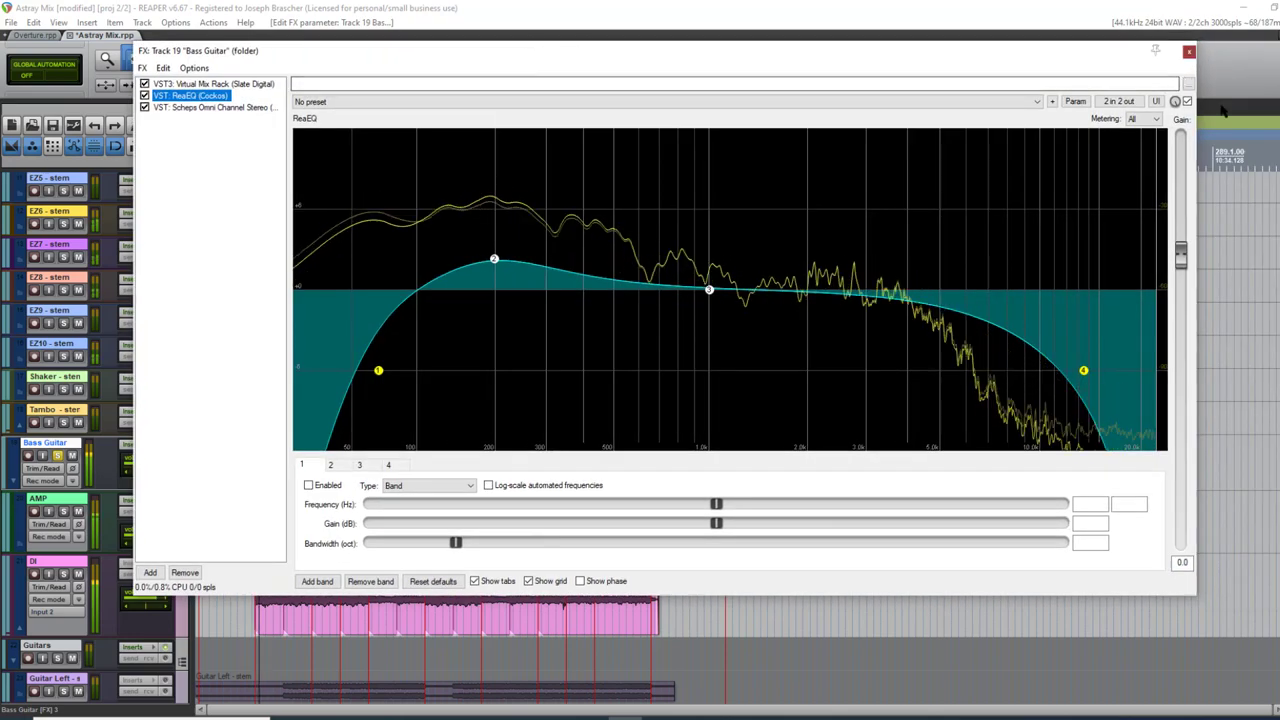
Close the FX chain, solo the Bass Guitar bus and set the play position to bar 113.
{"action": "left_click", "coordinate": [1190, 49]}
{"action": "scroll", "coordinate": [63, 208], "scroll_direction": "up", "scroll_amount": 5}
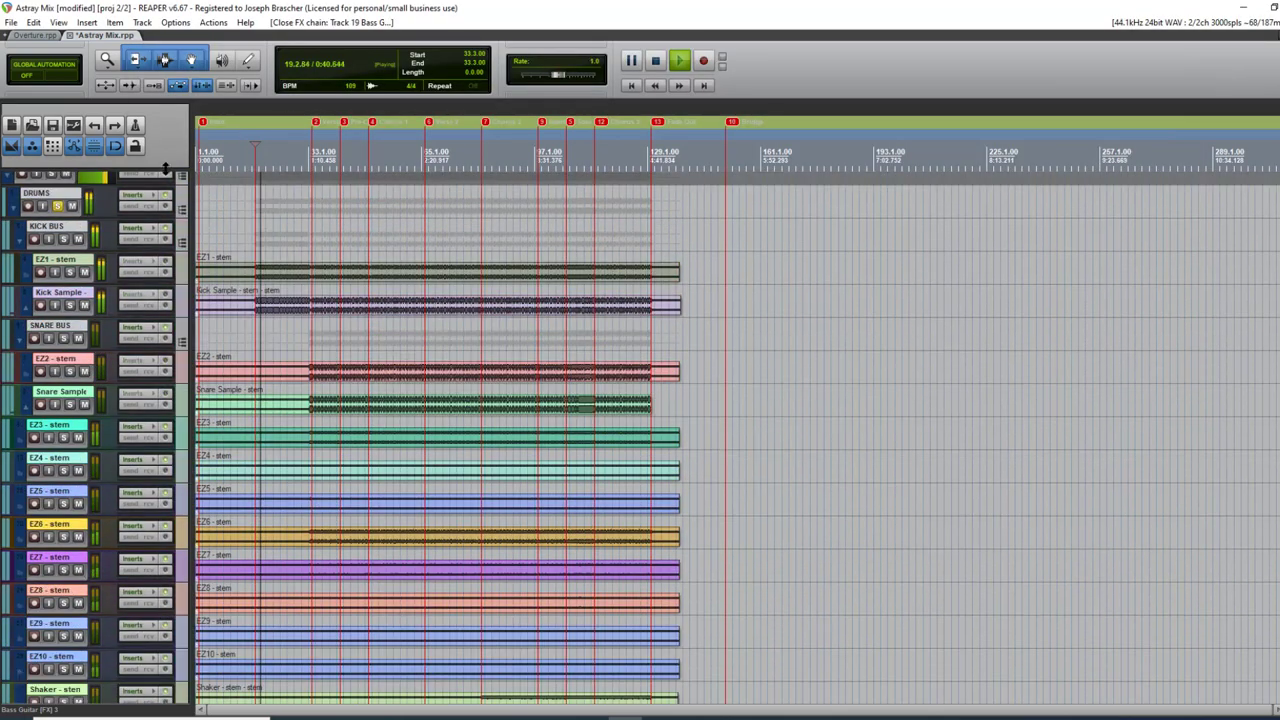
{"action": "left_click", "coordinate": [63, 203]}
{"action": "scroll", "coordinate": [900, 368], "scroll_direction": "down", "scroll_amount": 8}
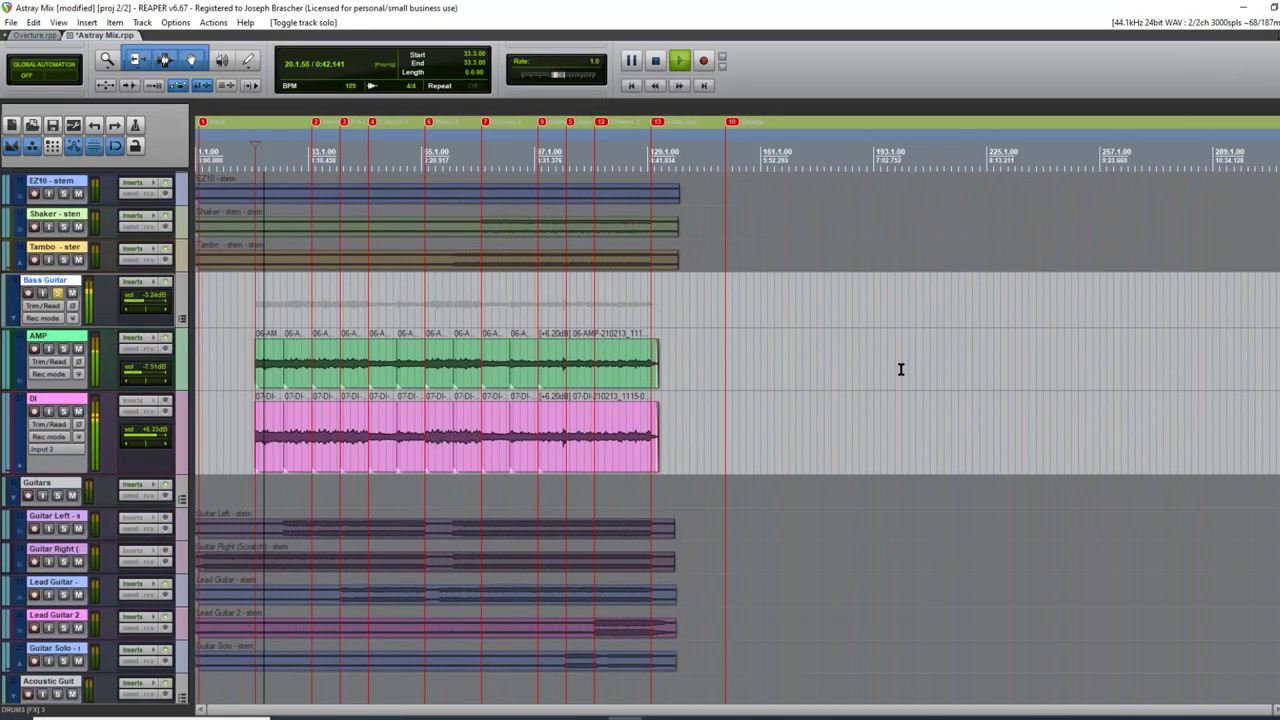
{"action": "left_click", "coordinate": [597, 323]}
{"action": "scroll", "coordinate": [661, 319], "scroll_direction": "up", "scroll_amount": 4}
{"action": "scroll", "coordinate": [661, 319], "scroll_direction": "down", "scroll_amount": 4}
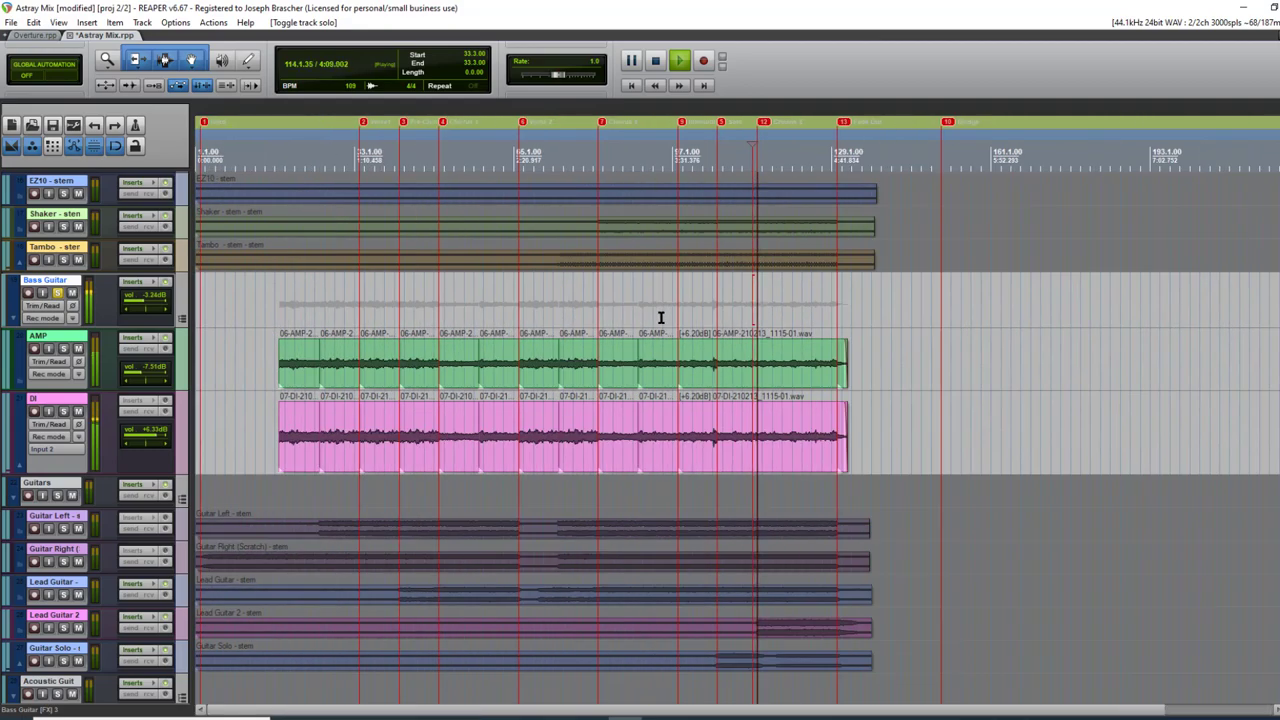
{"action": "scroll", "coordinate": [661, 319], "scroll_direction": "up", "scroll_amount": 4}
{"action": "key", "text": "space"}
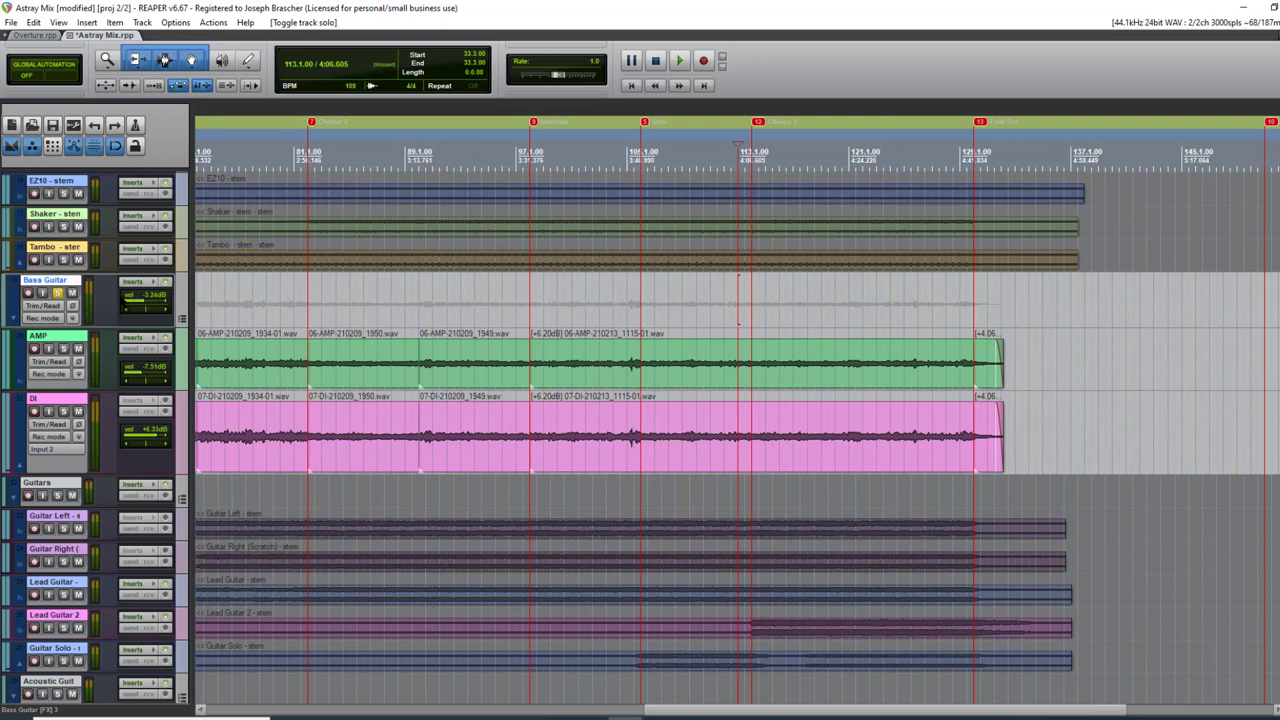
Reopen and close the Bass Guitar FX chain, then audition the soloed bass through bar 125.
{"action": "left_click", "coordinate": [135, 282]}
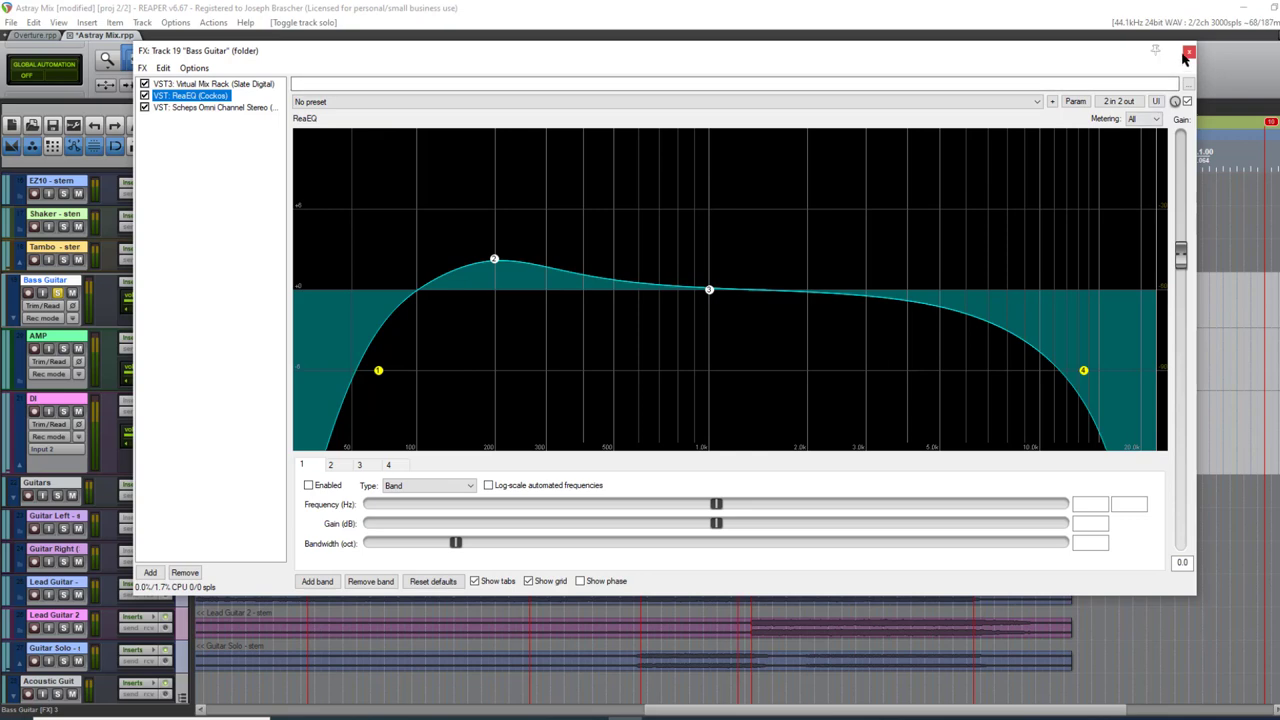
{"action": "left_click", "coordinate": [1188, 52]}
{"action": "left_click", "coordinate": [843, 318]}
{"action": "key", "text": "space"}
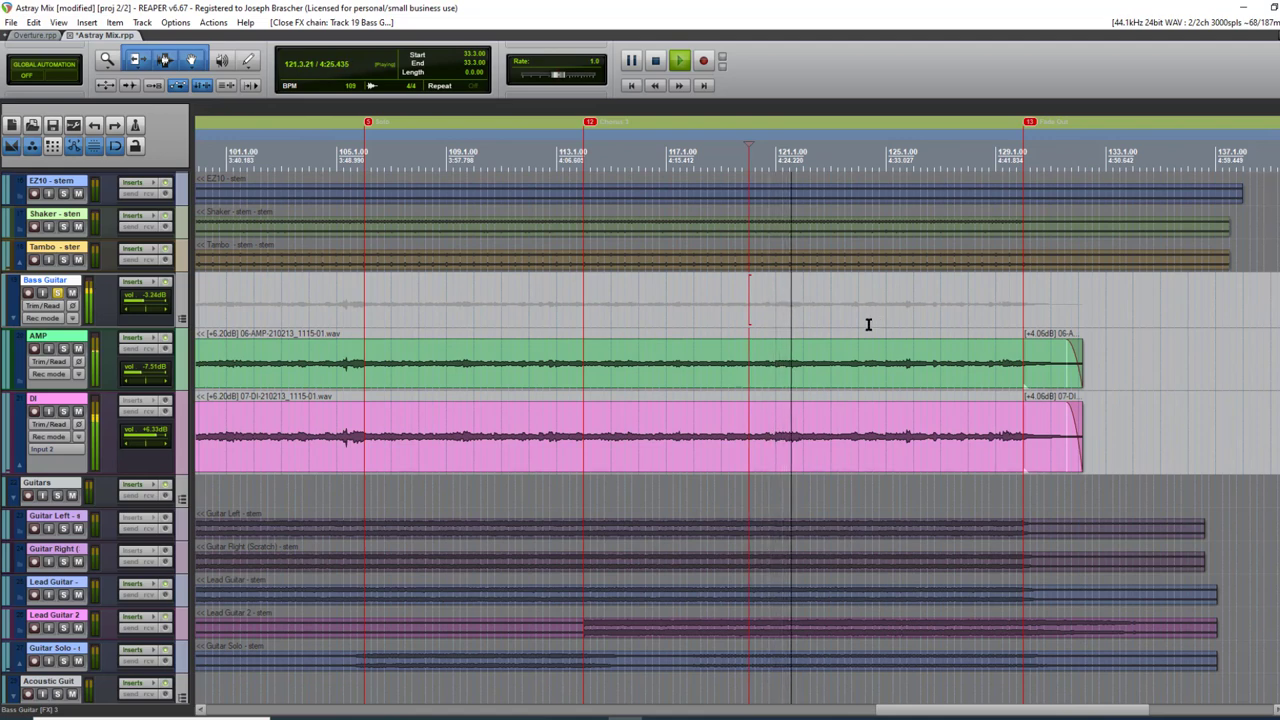
{"action": "left_click", "coordinate": [886, 325]}
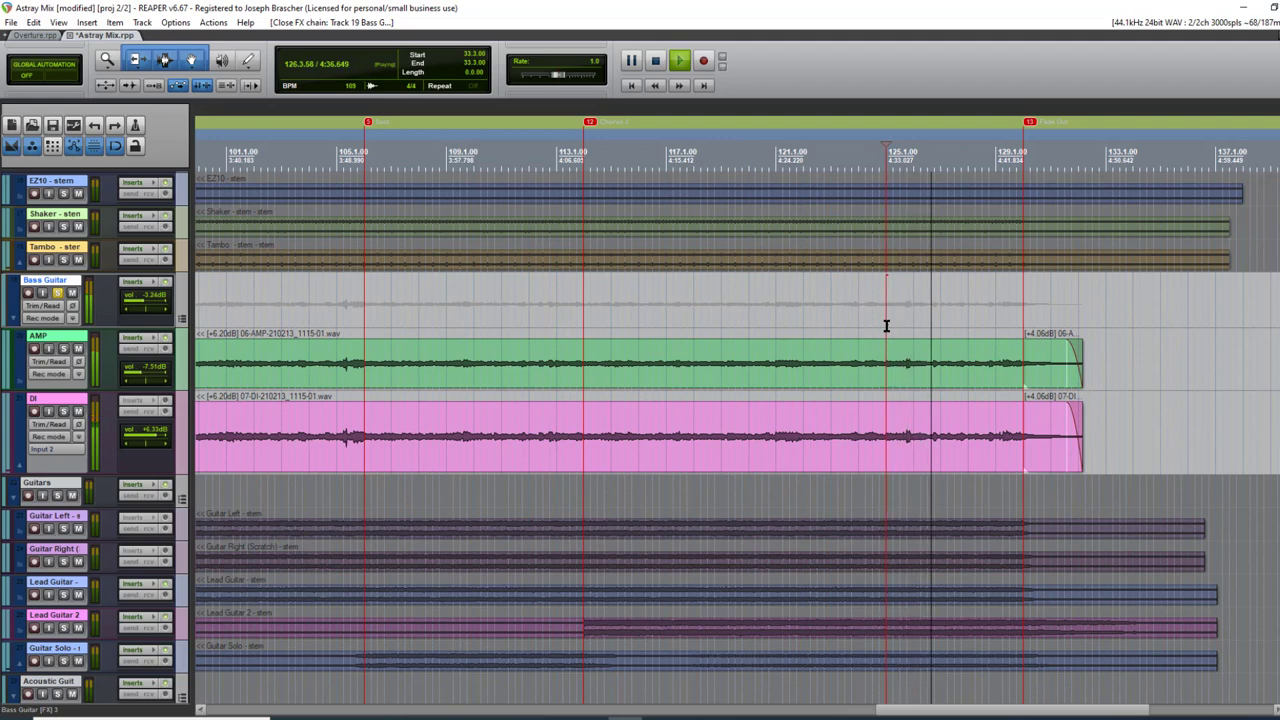
{"action": "scroll", "coordinate": [886, 325], "scroll_direction": "down", "scroll_amount": 2}
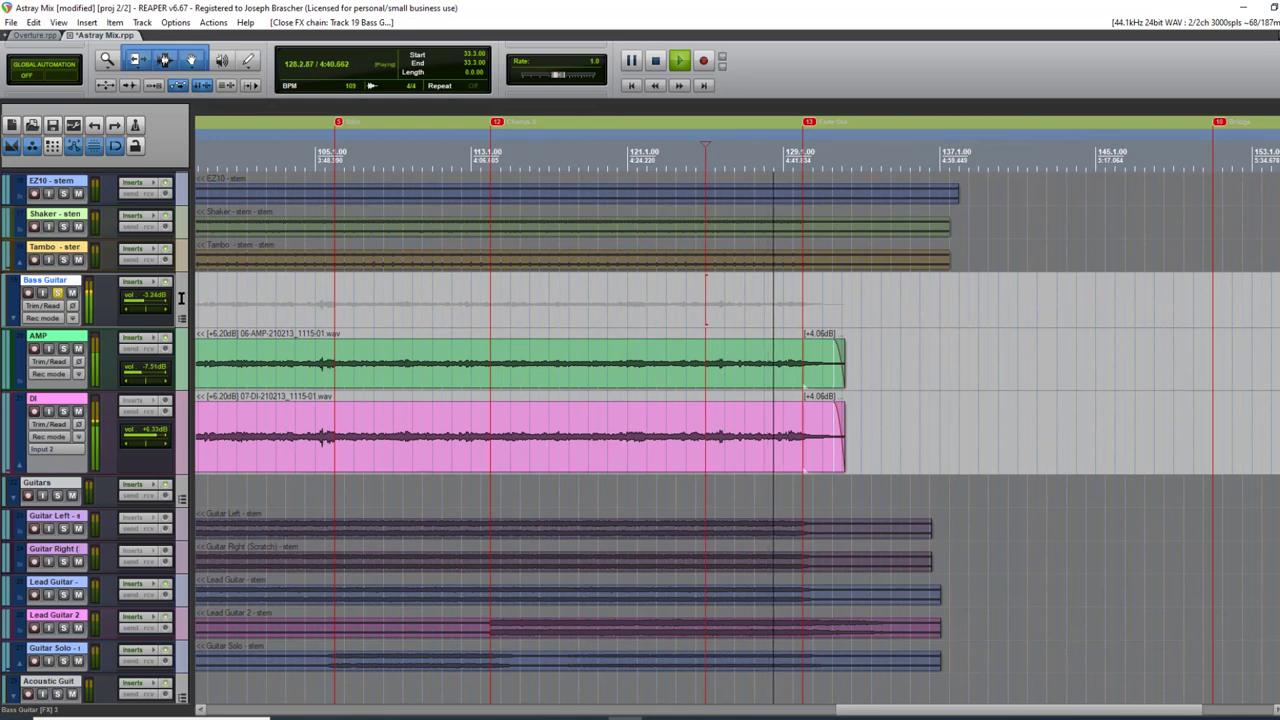
{"action": "key", "text": "space"}
Unsolo the Bass Guitar bus, play the full mix from bar 123, then reopen its FX chain.
{"action": "left_click", "coordinate": [57, 294]}
{"action": "left_click", "coordinate": [665, 312]}
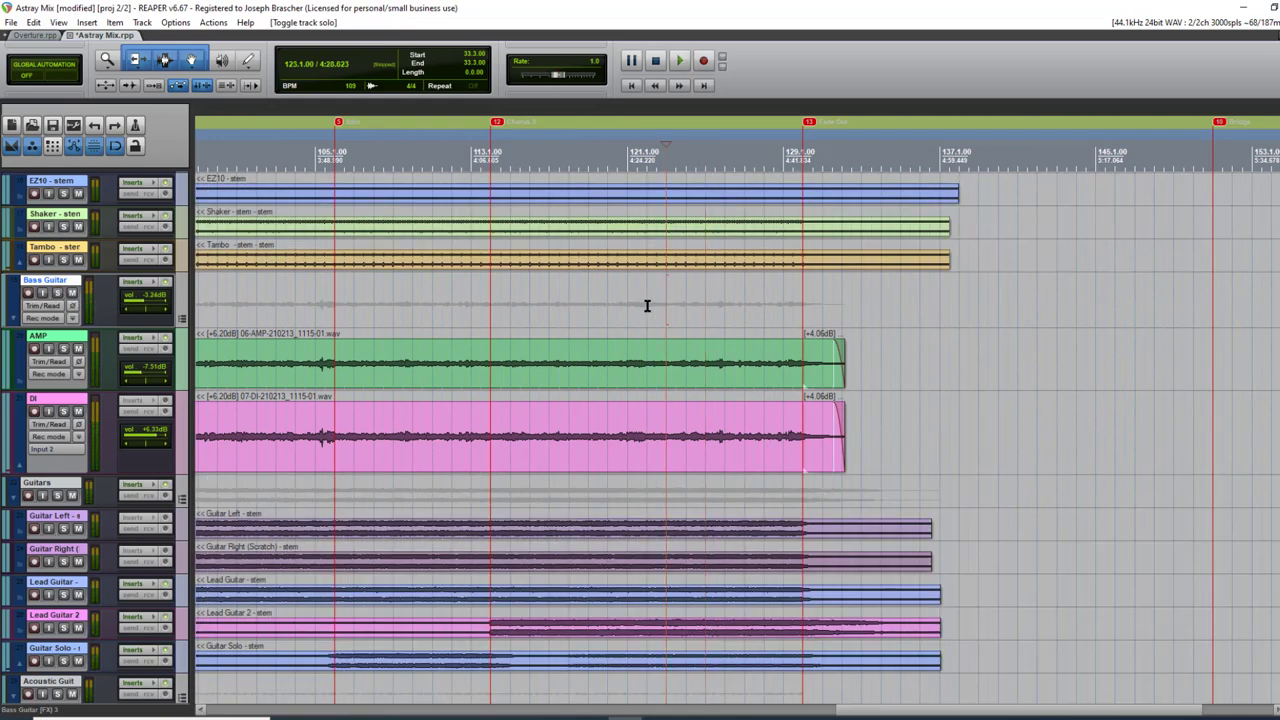
{"action": "key", "text": "space"}
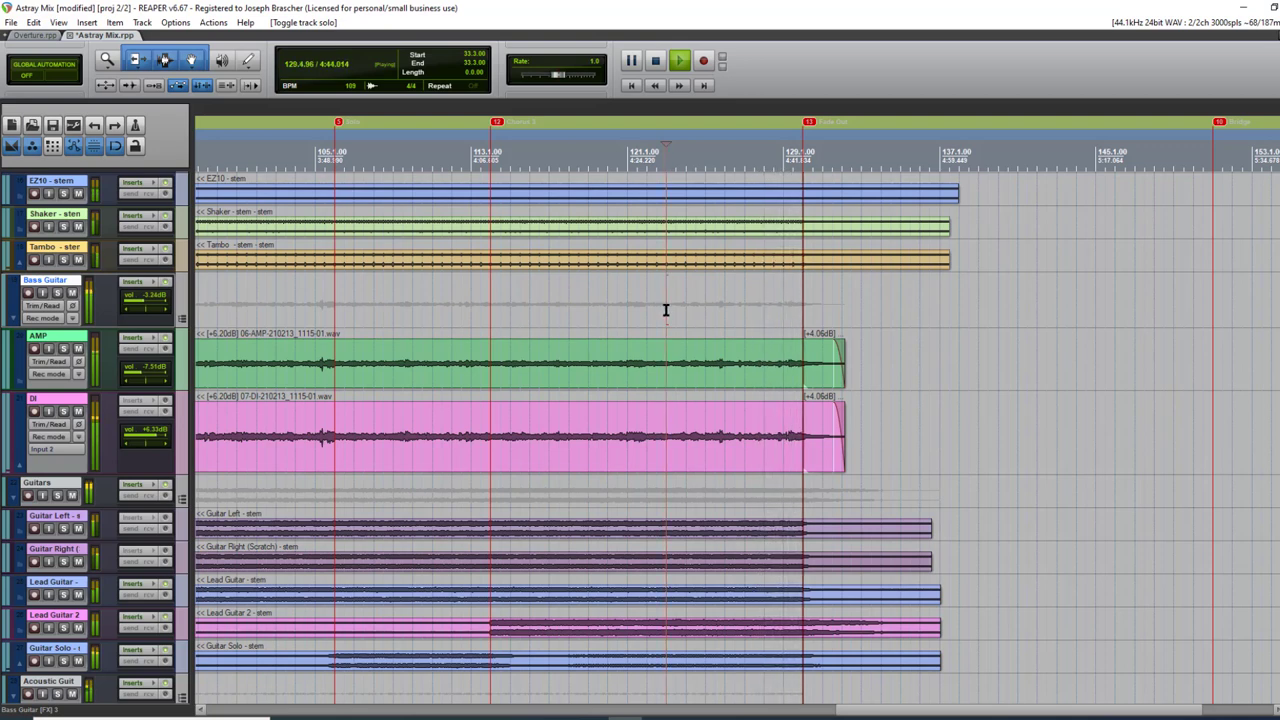
{"action": "key", "text": "space"}
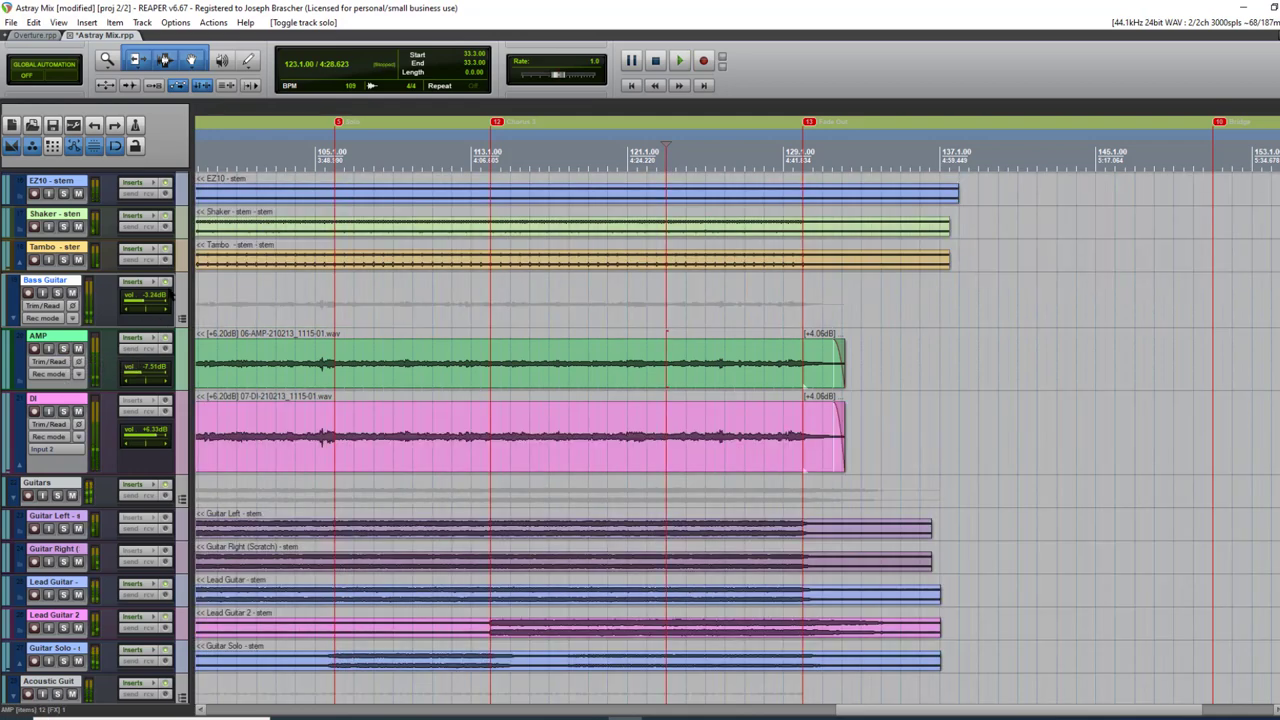
{"action": "left_click", "coordinate": [140, 281]}
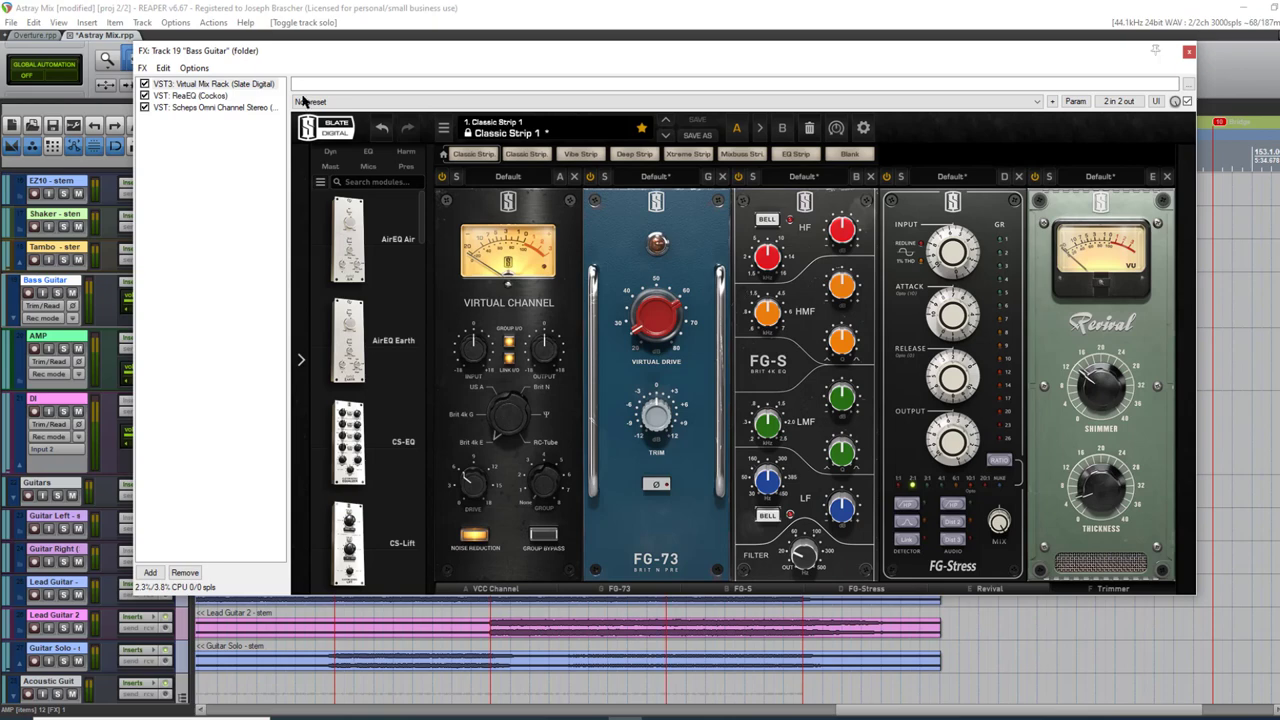
Review ReaEQ, Scheps Omni Channel and Virtual Mix Rack in turn, then close the chain.
{"action": "left_click", "coordinate": [219, 96]}
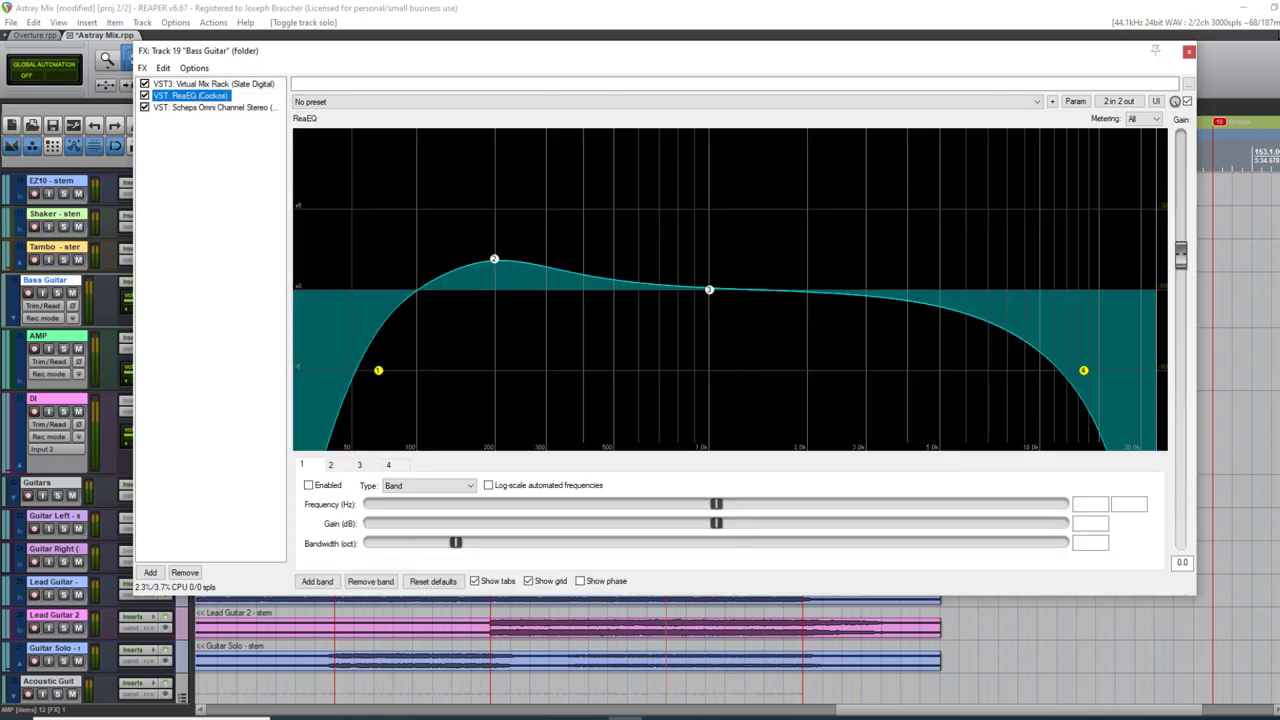
{"action": "left_click", "coordinate": [200, 107]}
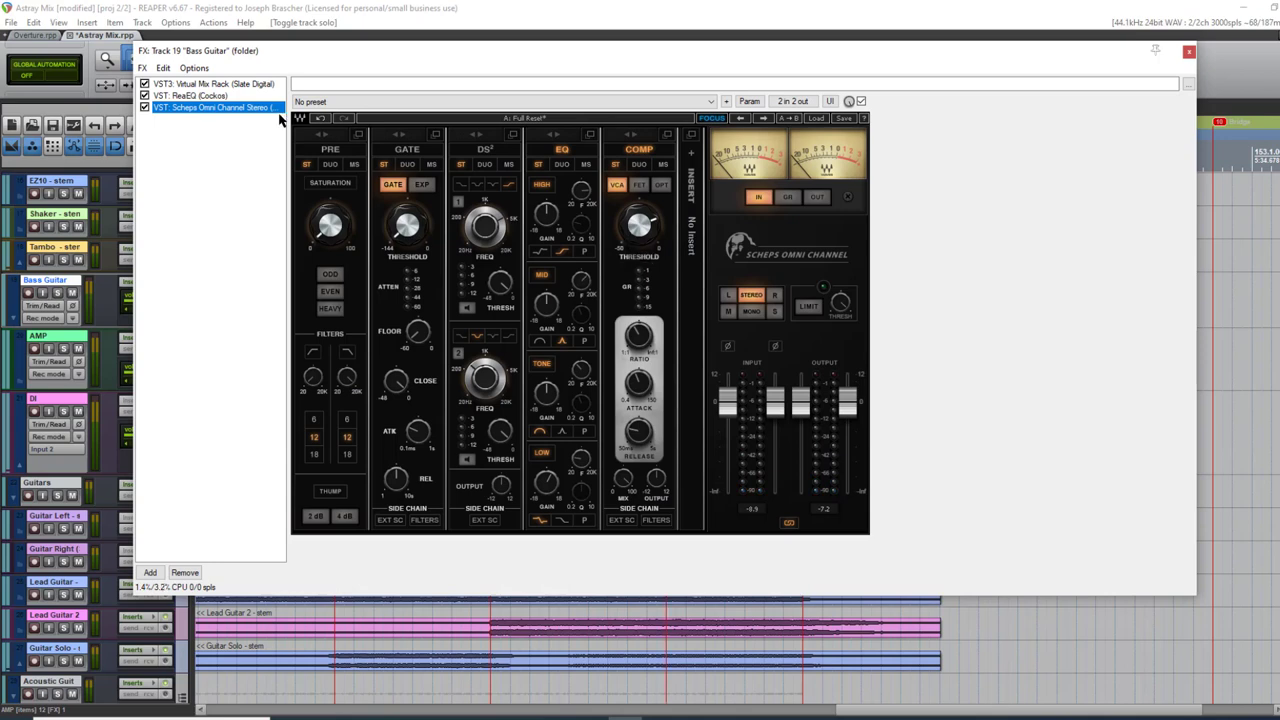
{"action": "left_click", "coordinate": [219, 97]}
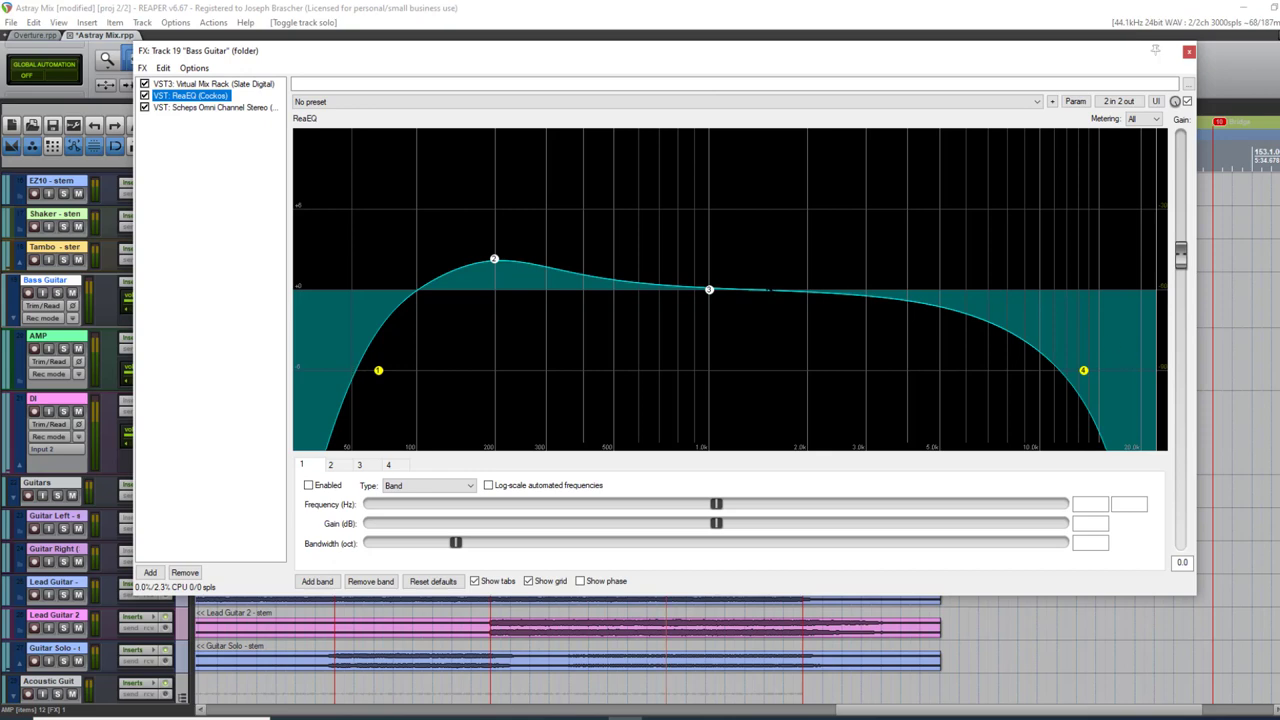
{"action": "left_click", "coordinate": [226, 107]}
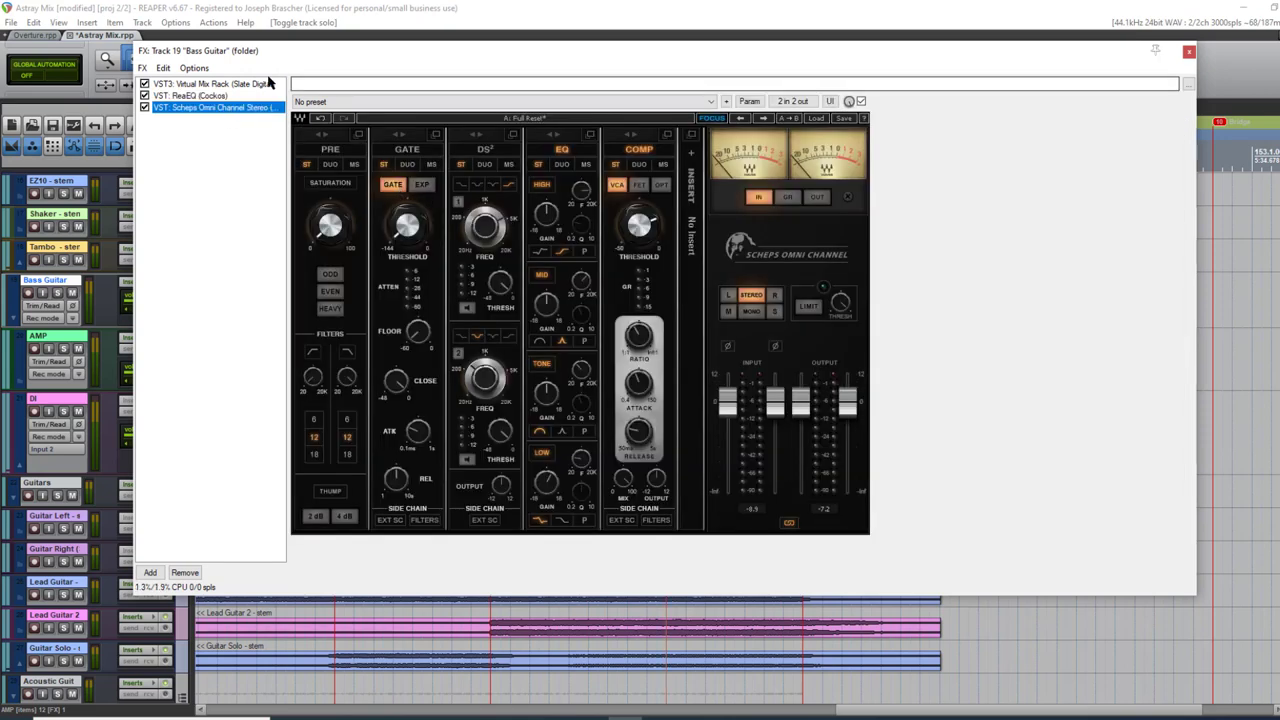
{"action": "left_click", "coordinate": [268, 84]}
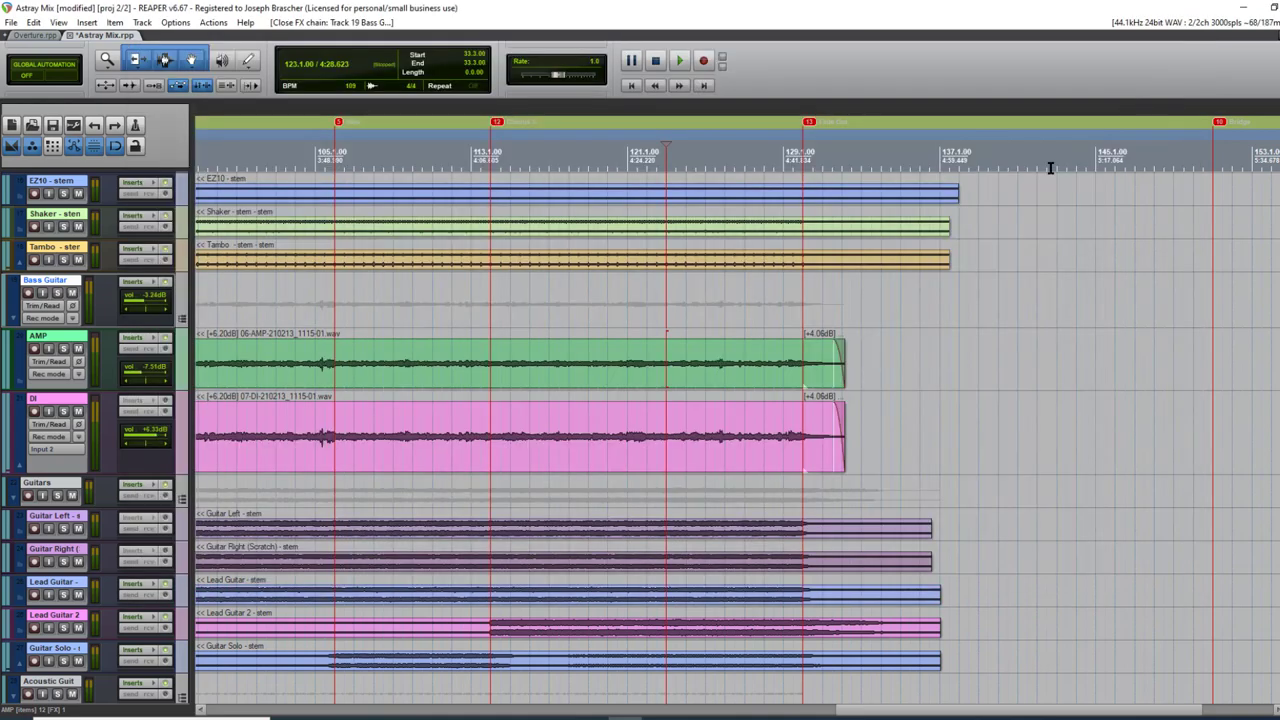
{"action": "left_click", "coordinate": [1189, 51]}
{"action": "scroll", "coordinate": [692, 301], "scroll_direction": "down", "scroll_amount": 2}
{"action": "scroll", "coordinate": [692, 301], "scroll_direction": "up", "scroll_amount": 2}
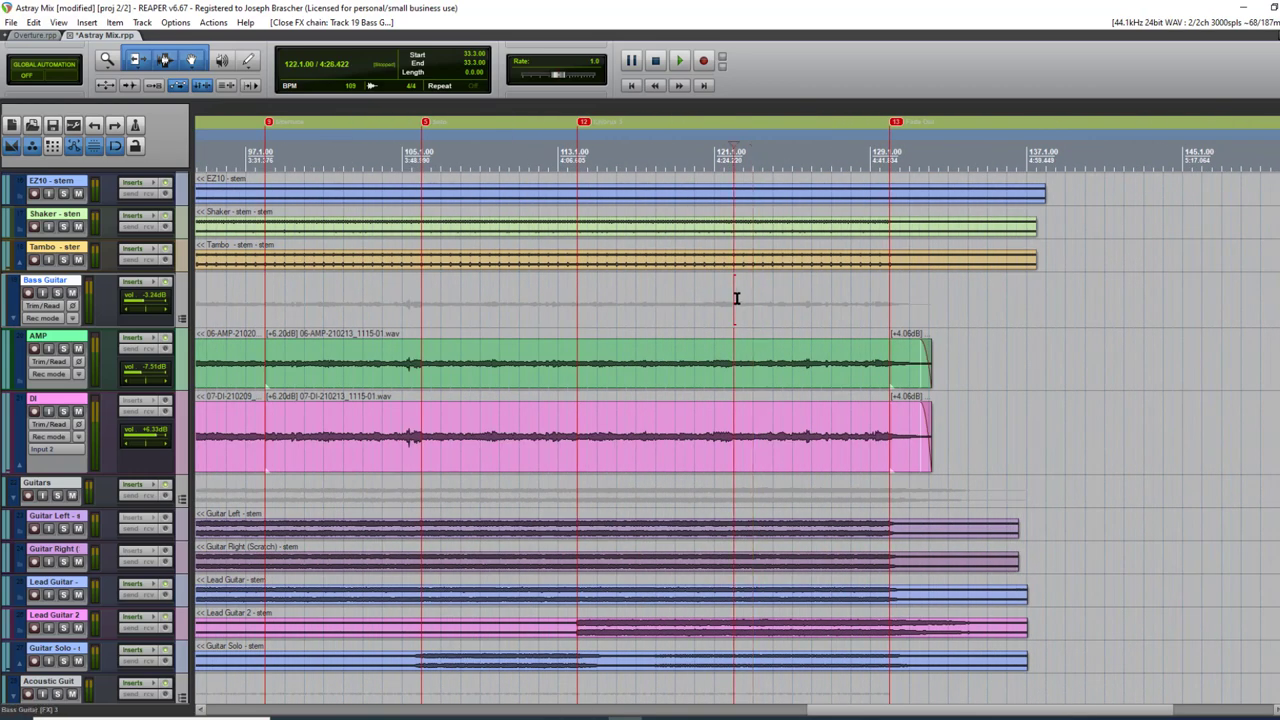